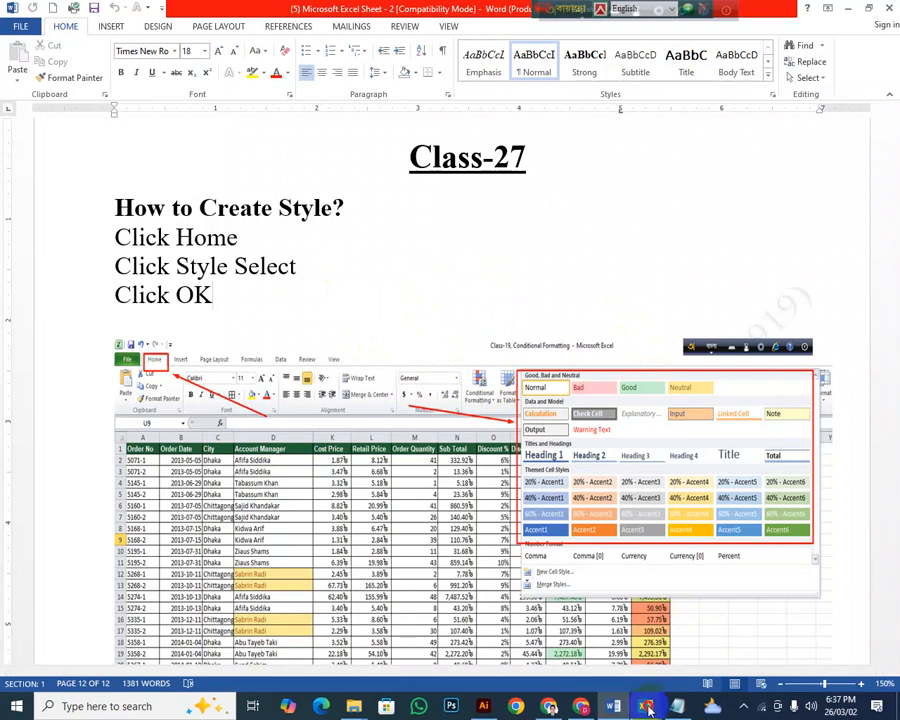
# Step: Switch to the Class-19, Conditional Formatting workbook in Excel and apply the Heading 1 cell style to header row 1
pyautogui.moveTo(648, 708)
pyautogui.click(650, 622)
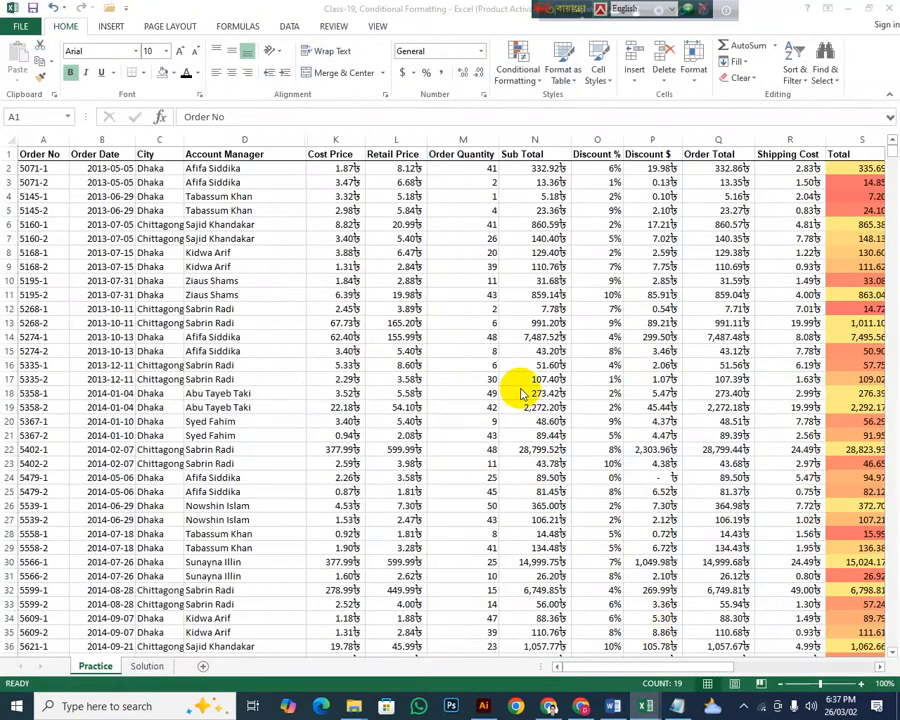
pyautogui.click(236, 224)
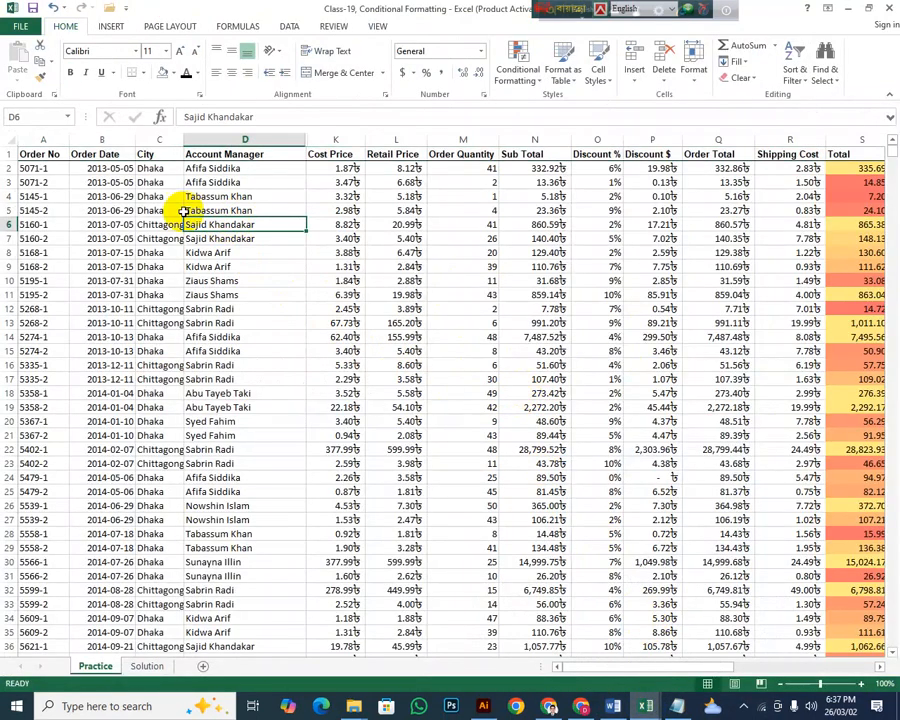
pyautogui.click(7, 153)
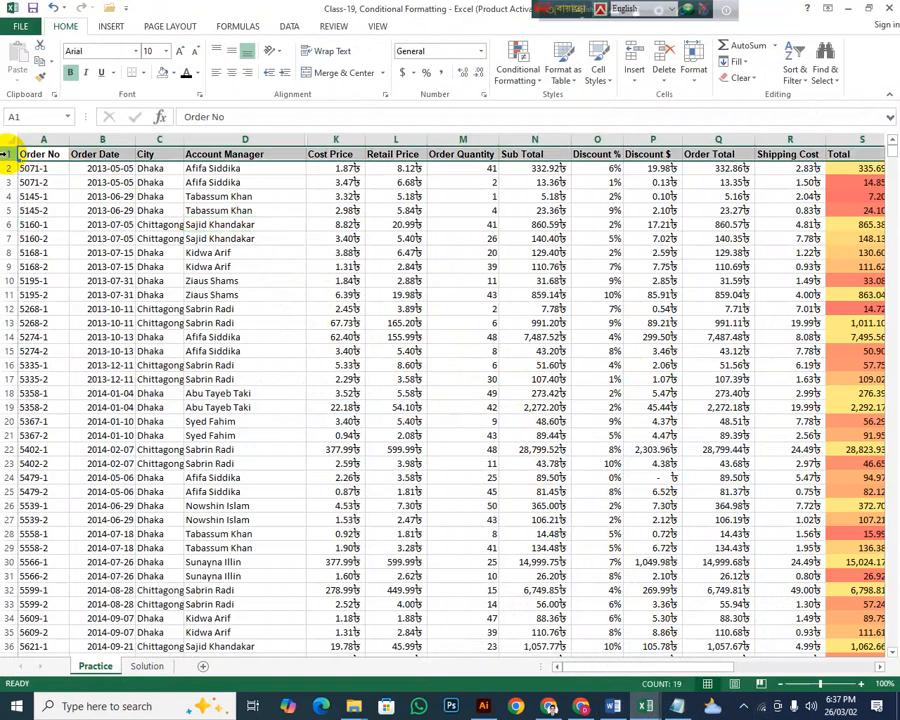
pyautogui.click(600, 72)
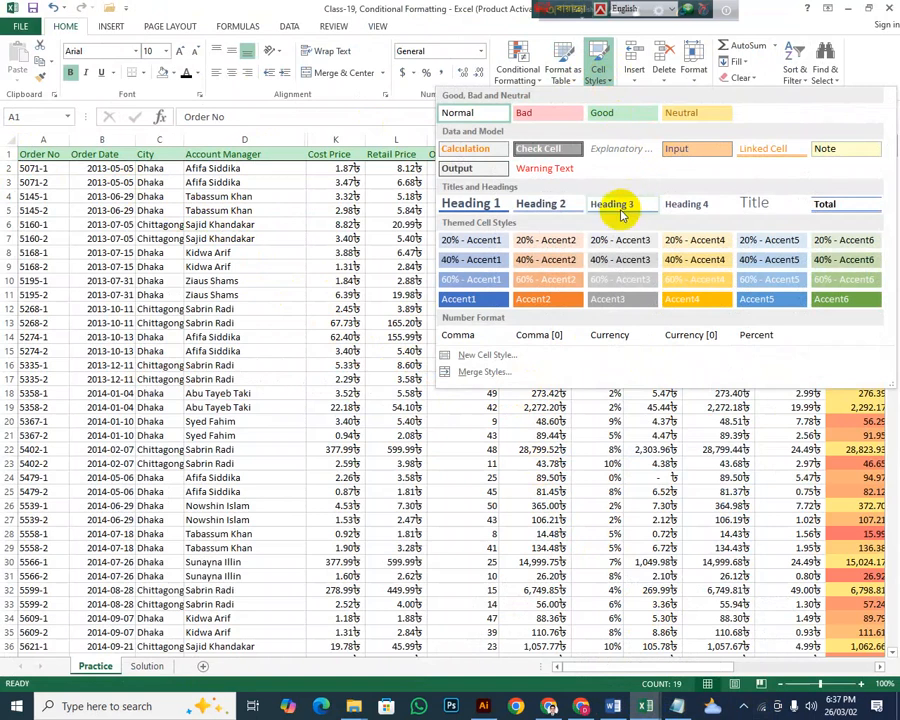
pyautogui.click(474, 206)
pyautogui.click(200, 286)
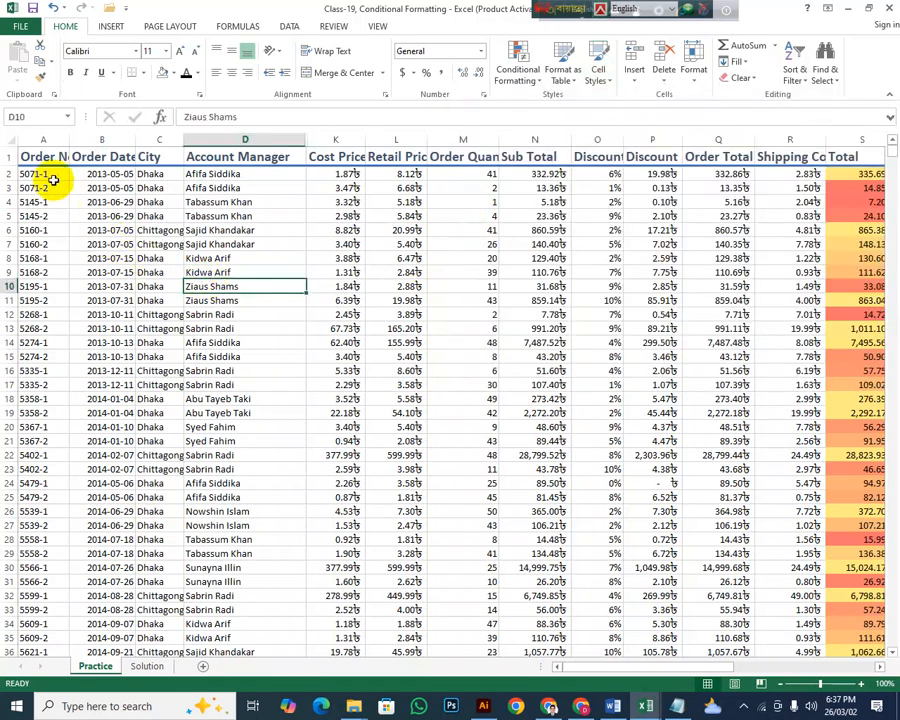
# Step: Apply the 20% - Accent1 cell style to the Order No through Account Manager columns, from the header down to row 1040
pyautogui.click(43, 155)
pyautogui.moveTo(43, 155); pyautogui.dragTo(261, 189)
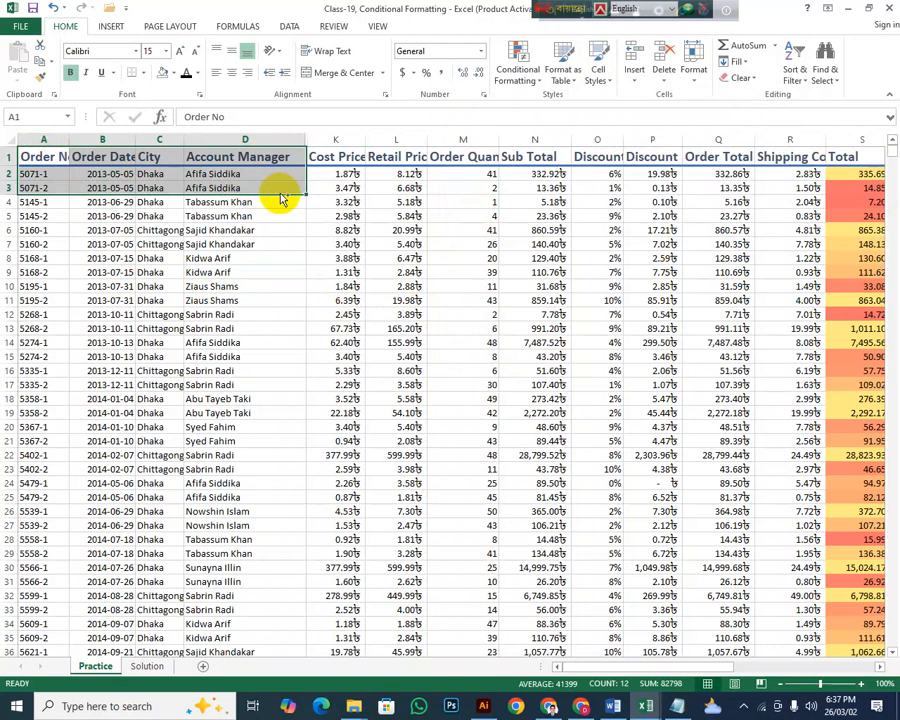
pyautogui.hotkey('ctrl', 'shift', 'Down')
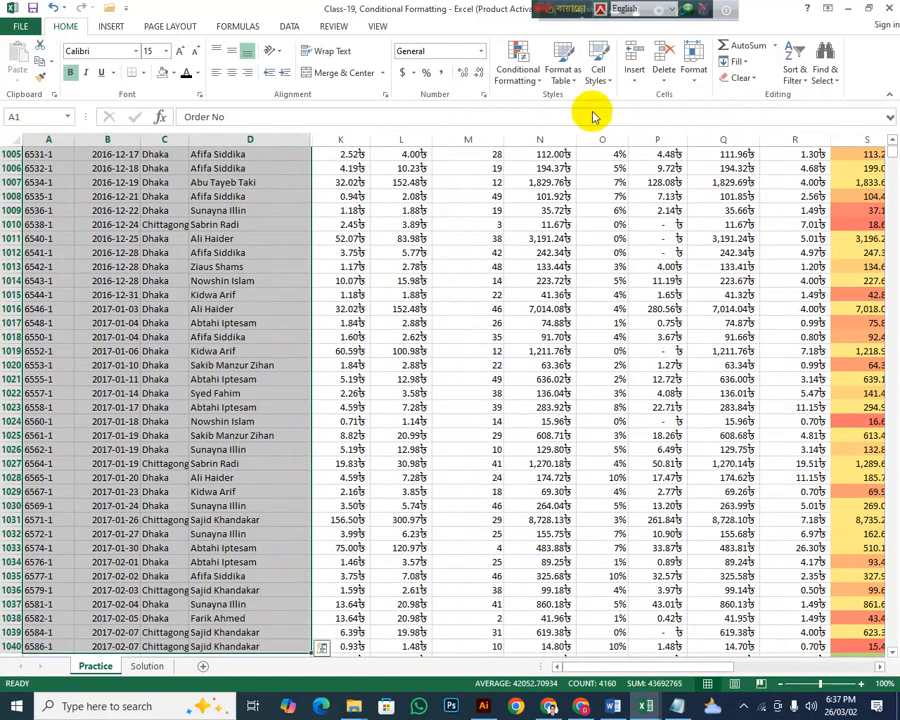
pyautogui.click(610, 82)
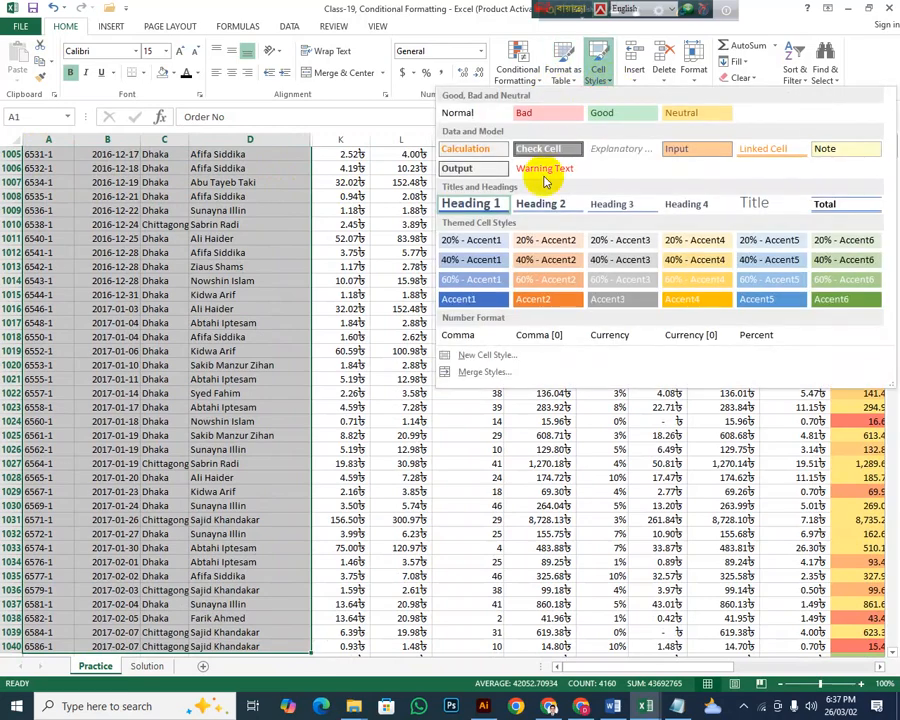
pyautogui.click(486, 241)
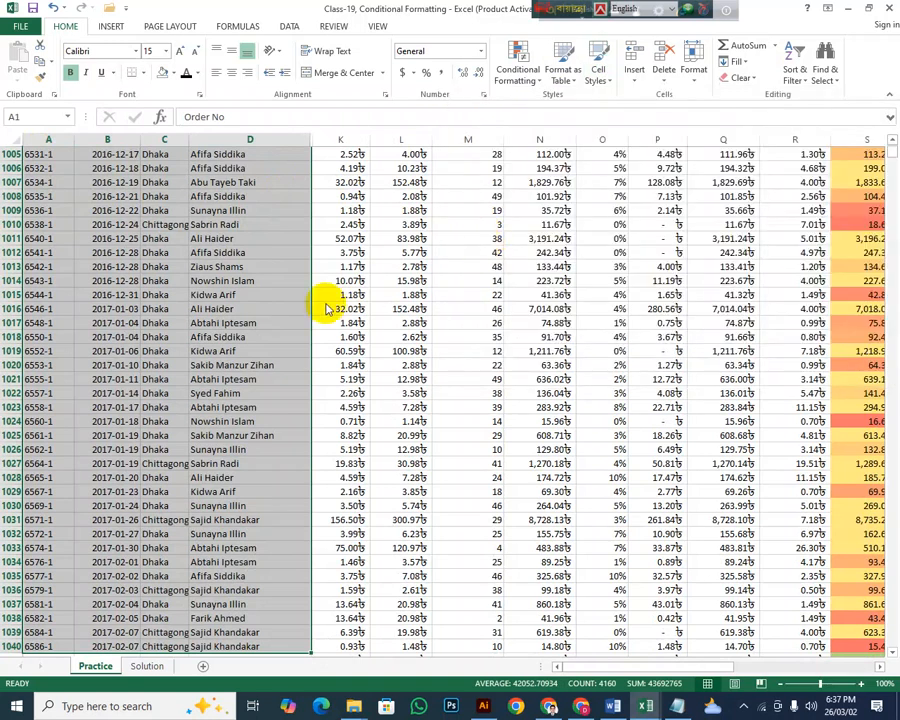
pyautogui.scroll(15, 318, 296)
pyautogui.scroll(8, 310, 293)
pyautogui.click(288, 281)
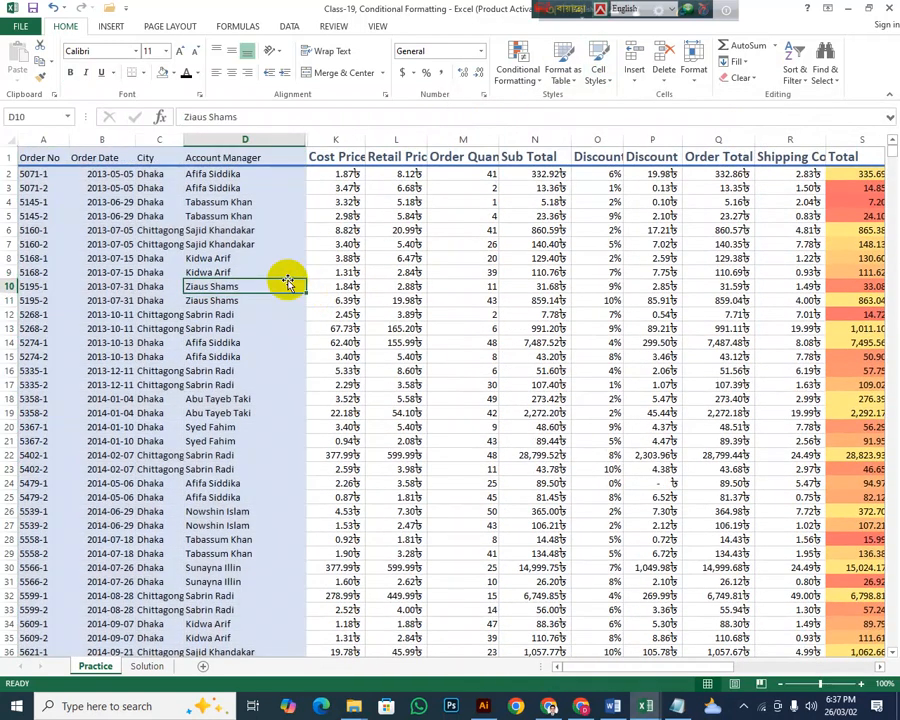
pyautogui.click(380, 272)
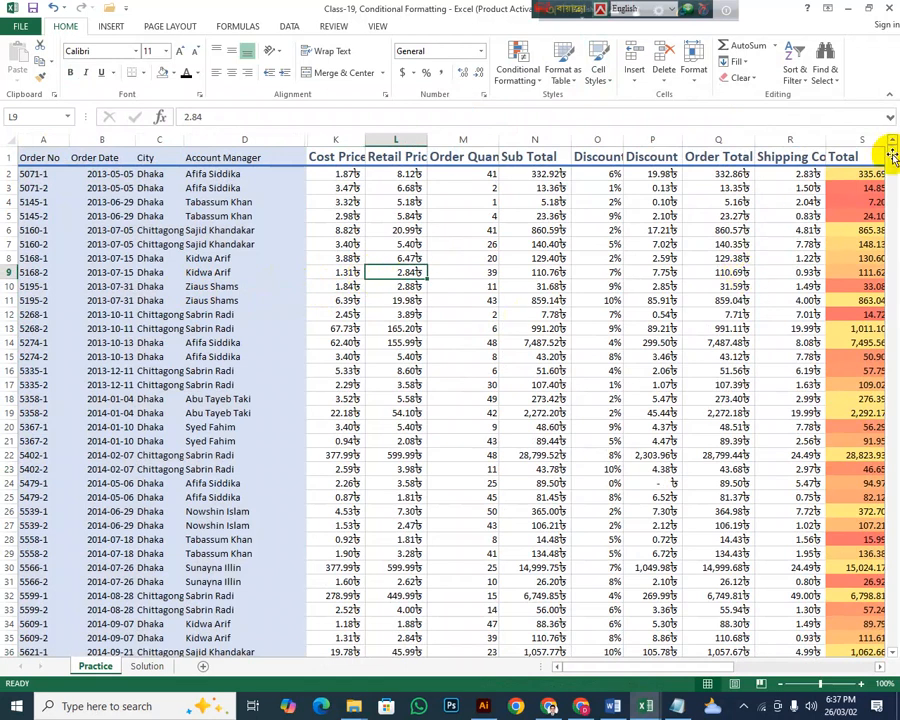
# Step: Apply the Total cell style to the whole totals row 1041 below the order data
pyautogui.click(770, 158)
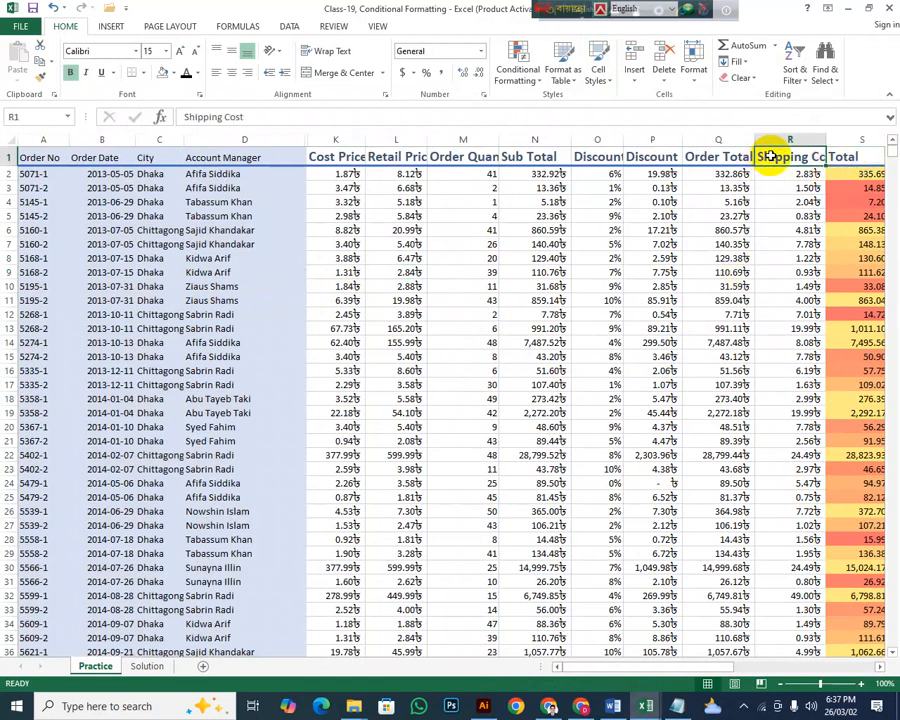
pyautogui.hotkey('ctrl', 'shift', 'Down')
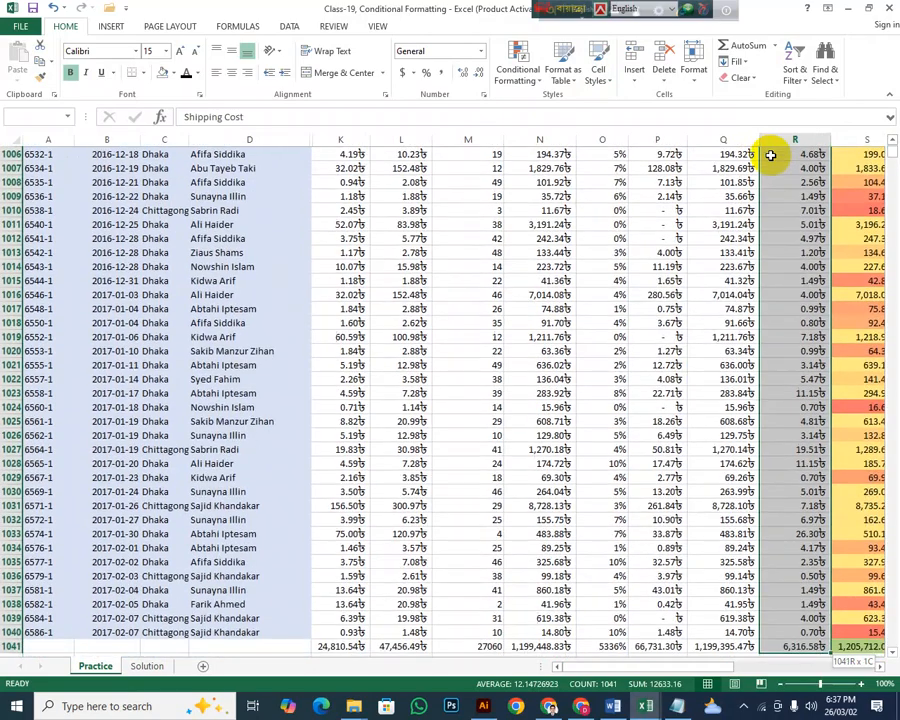
pyautogui.scroll(-3, 260, 490)
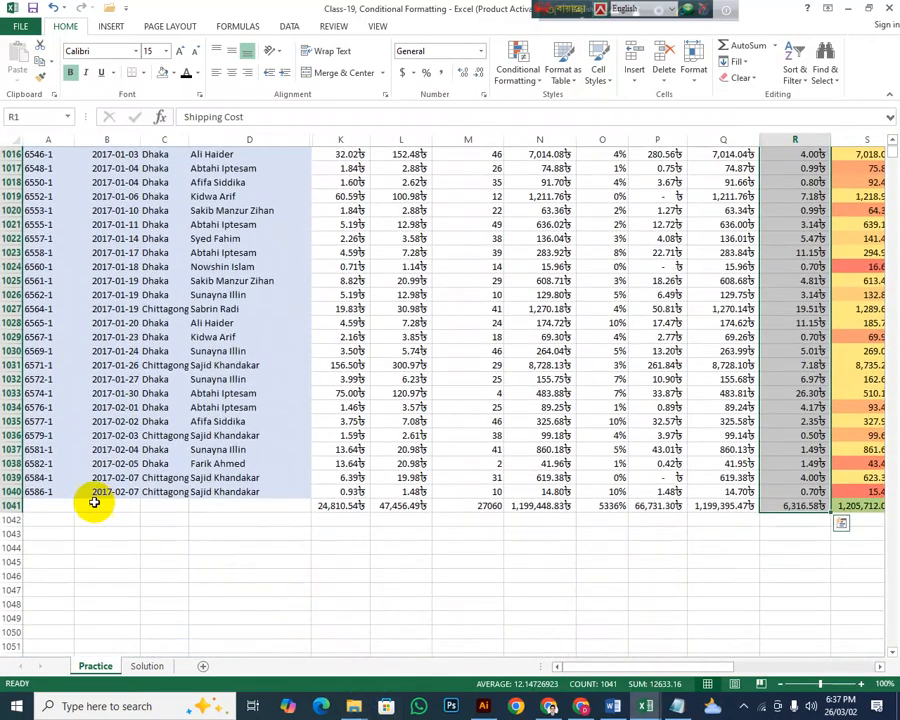
pyautogui.click(10, 506)
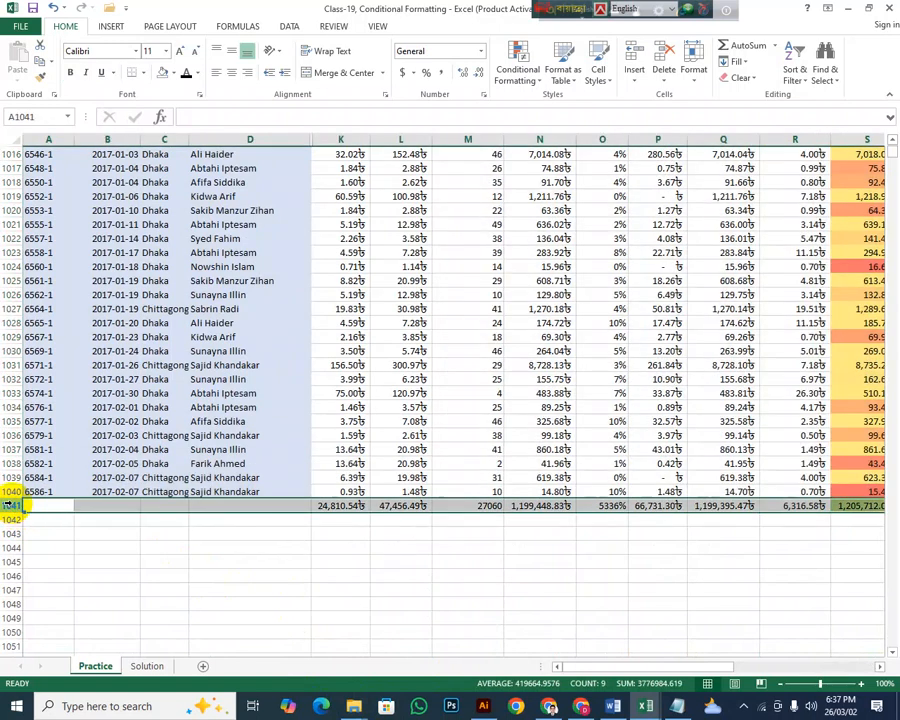
pyautogui.click(609, 84)
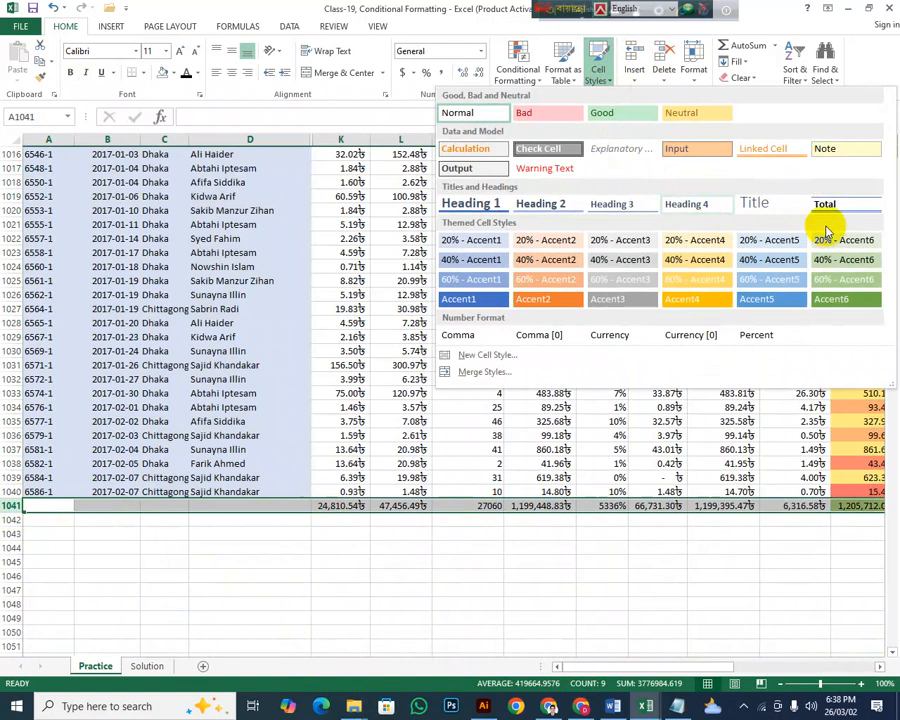
pyautogui.click(840, 204)
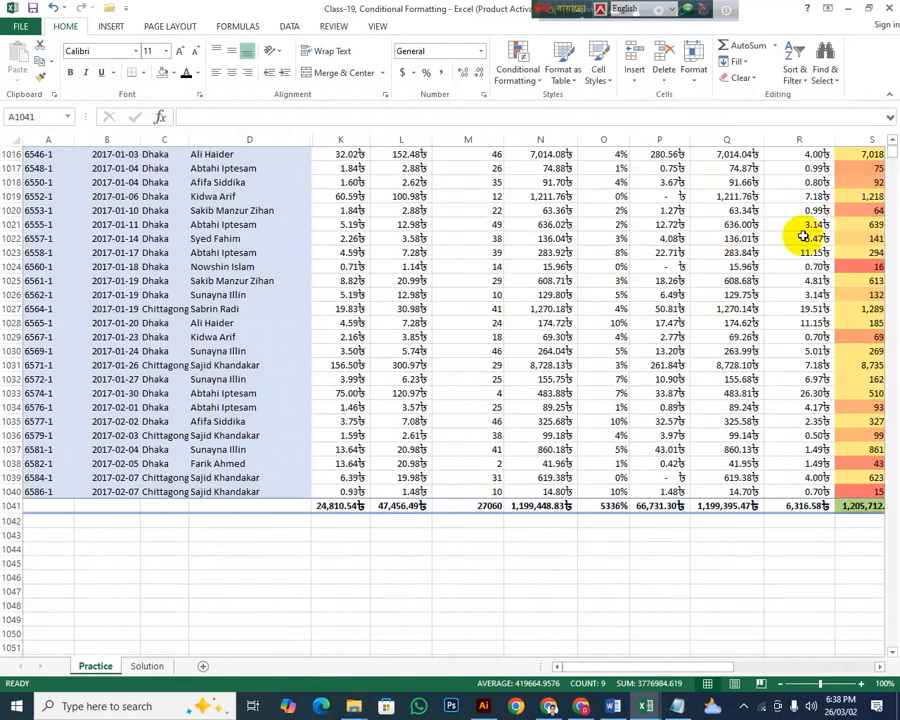
pyautogui.click(530, 426)
pyautogui.scroll(17, 555, 385)
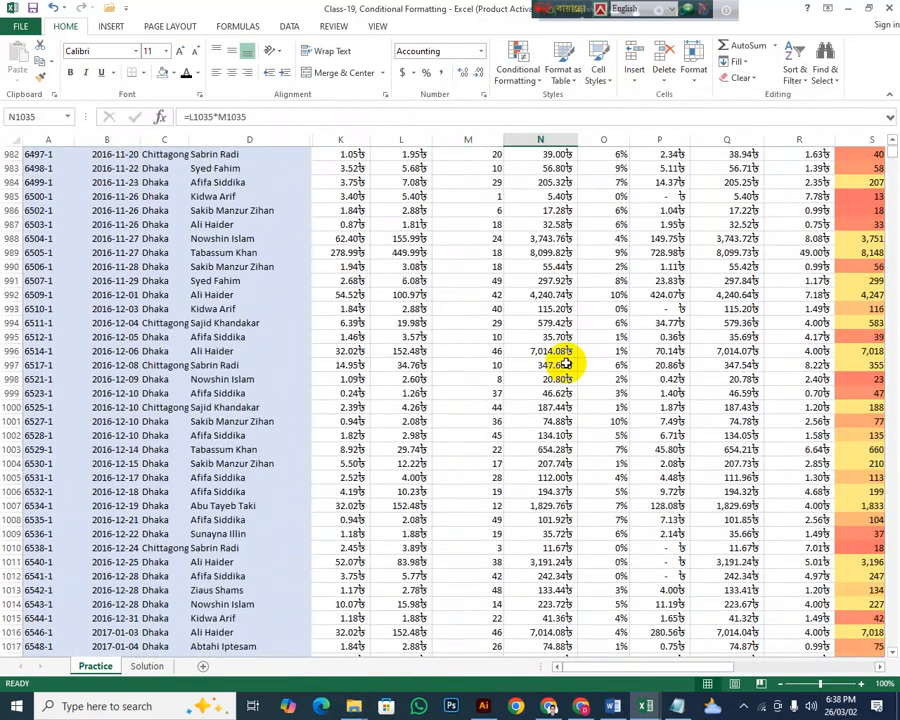
pyautogui.scroll(20, 568, 354)
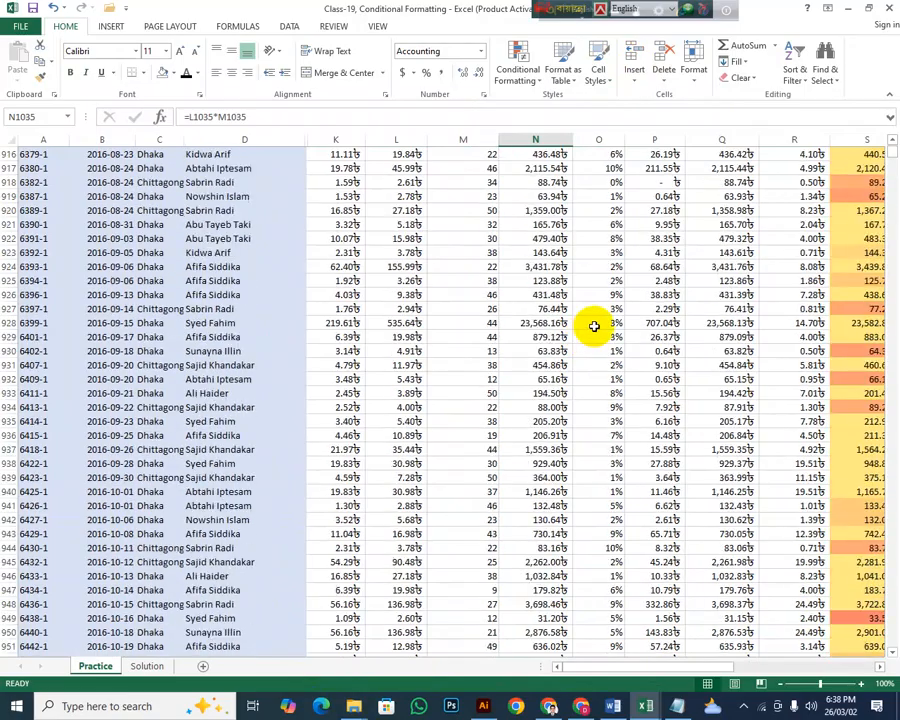
pyautogui.scroll(20, 594, 326)
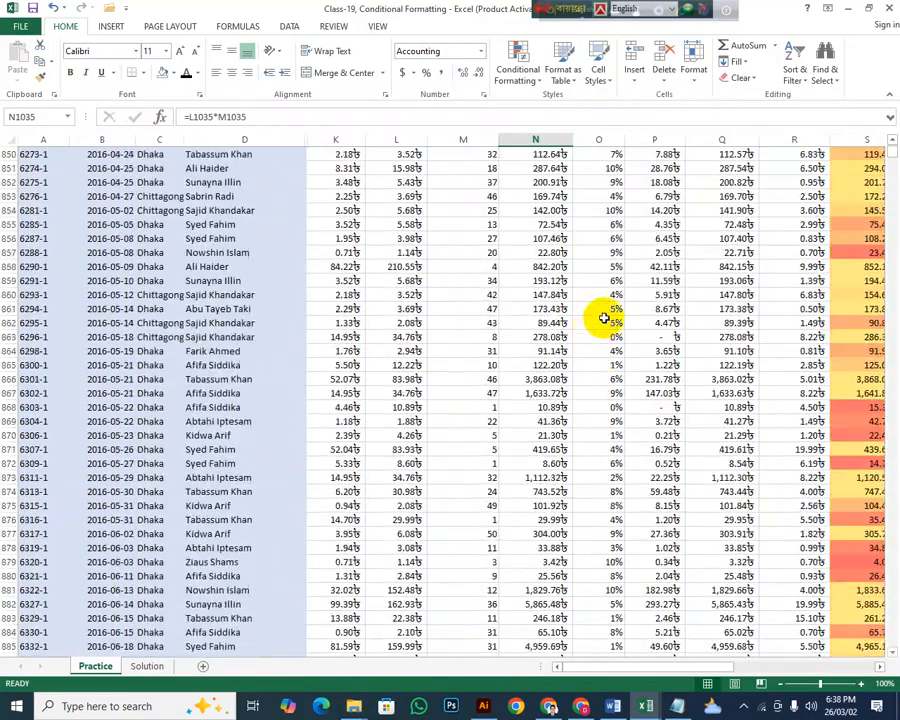
pyautogui.scroll(1, 604, 318)
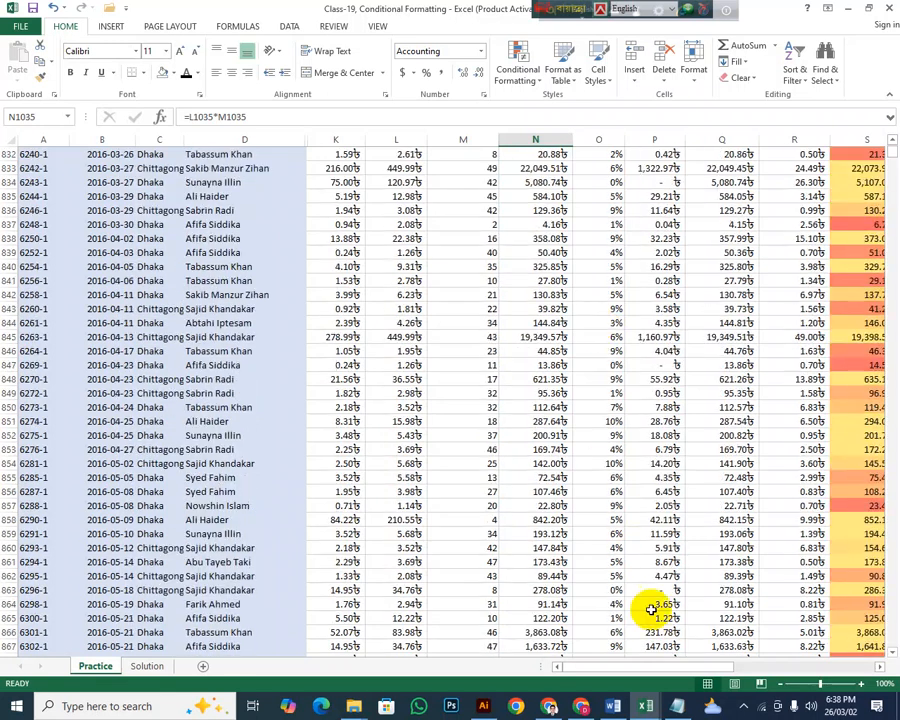
# Step: Switch to the Word document and review the VLOOKUP (Exact Match) example tables below the style notes
pyautogui.click(614, 708)
pyautogui.scroll(-8, 490, 450)
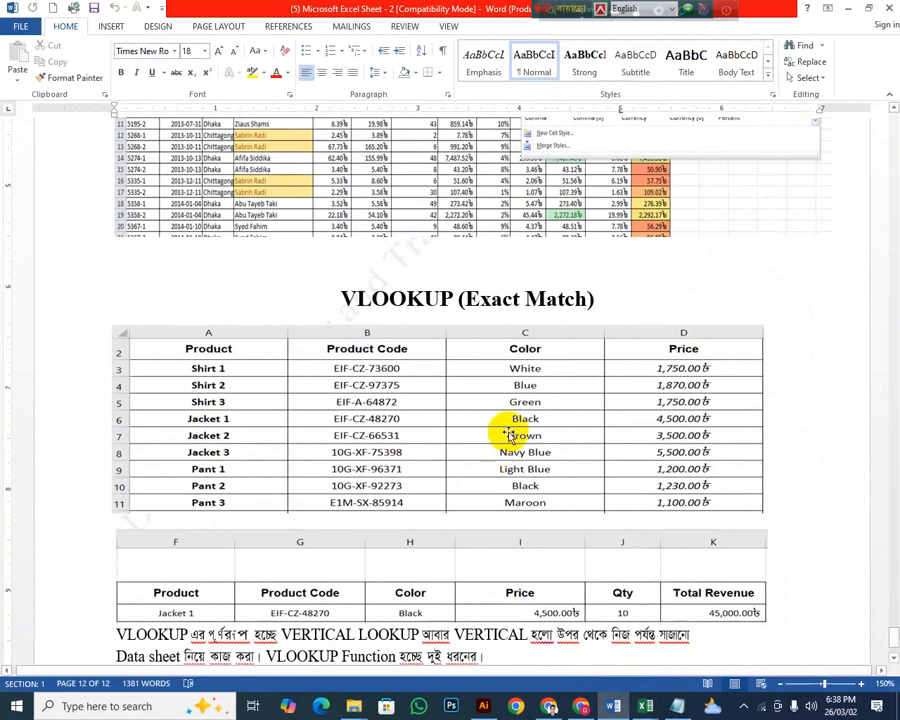
pyautogui.scroll(-1, 509, 434)
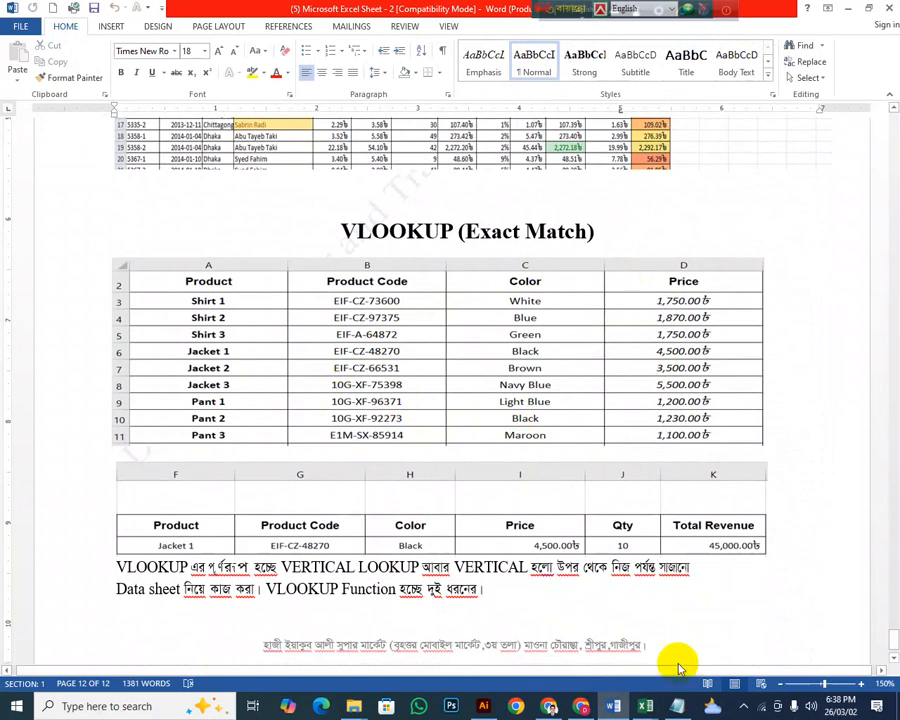
# Step: Switch to the Class-26, A Vlookup (Exact Match) workbook in Excel and go through the empty lookup cells in row 19
pyautogui.moveTo(646, 703)
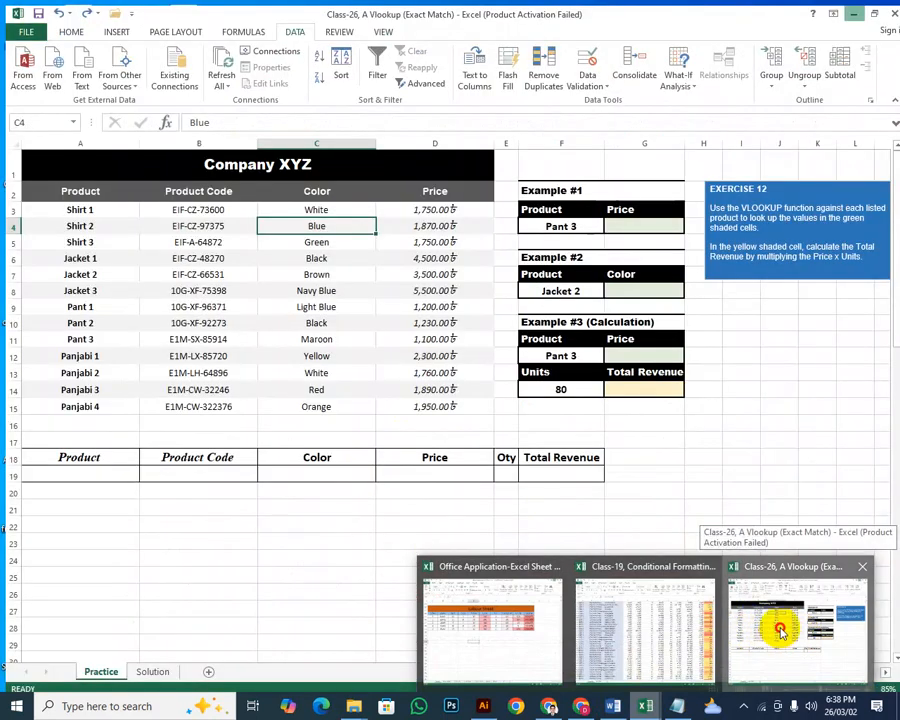
pyautogui.click(776, 626)
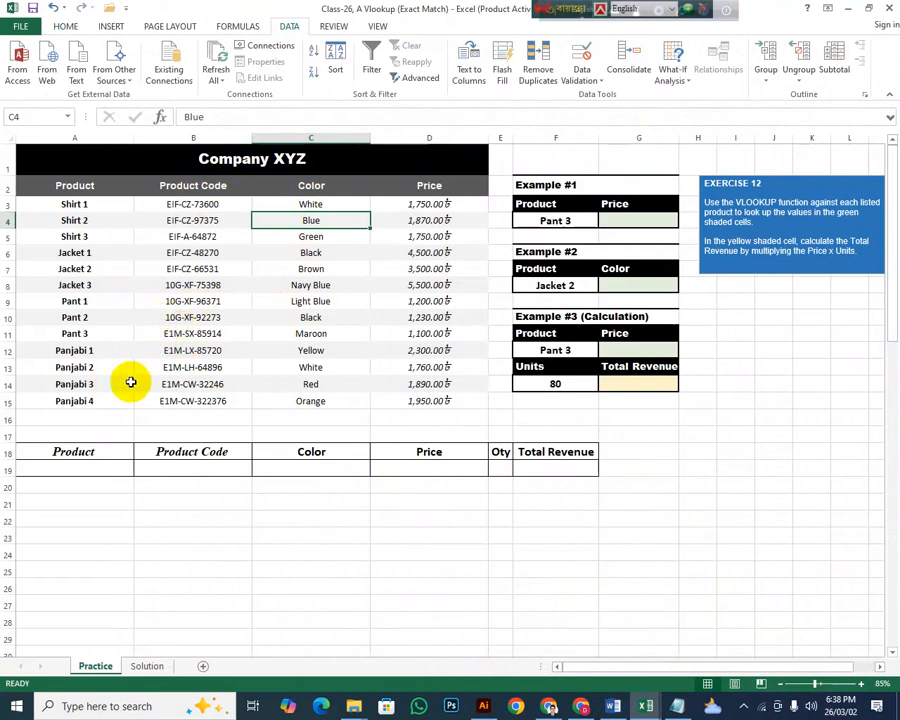
pyautogui.click(98, 469)
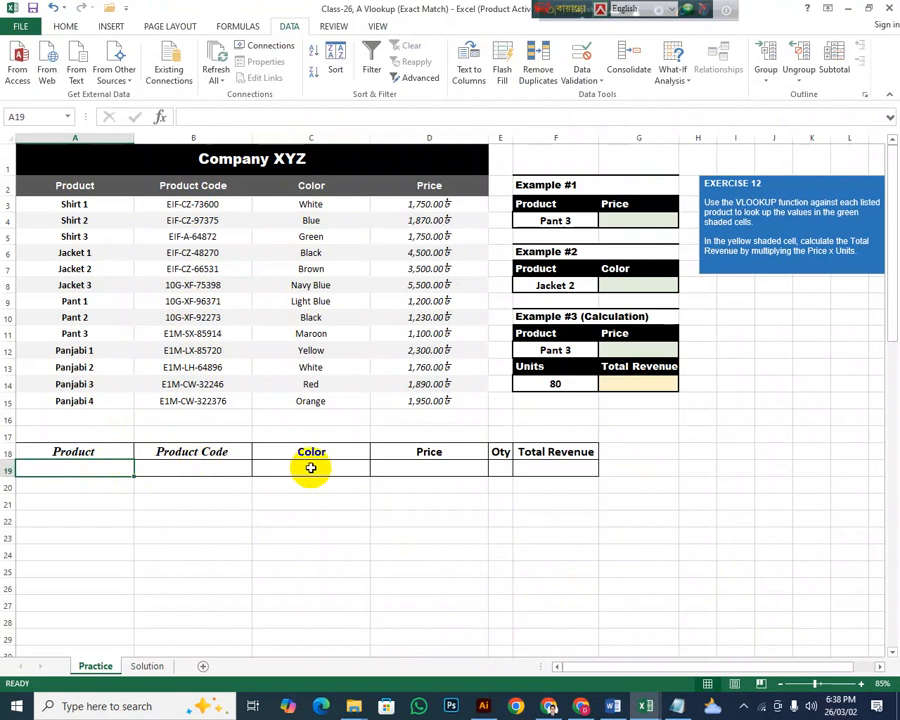
pyautogui.click(445, 465)
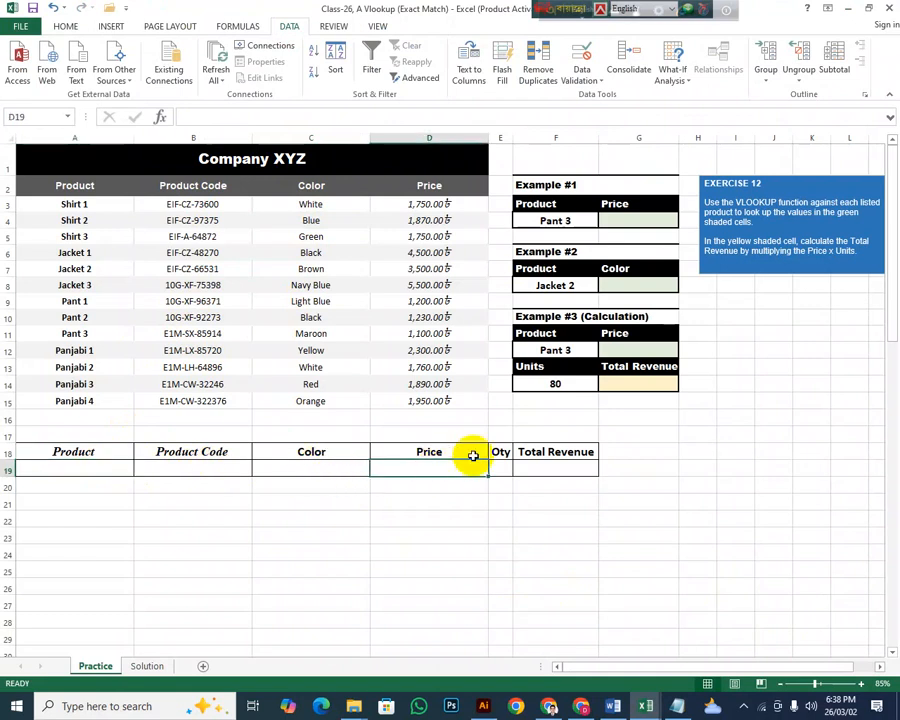
pyautogui.click(576, 465)
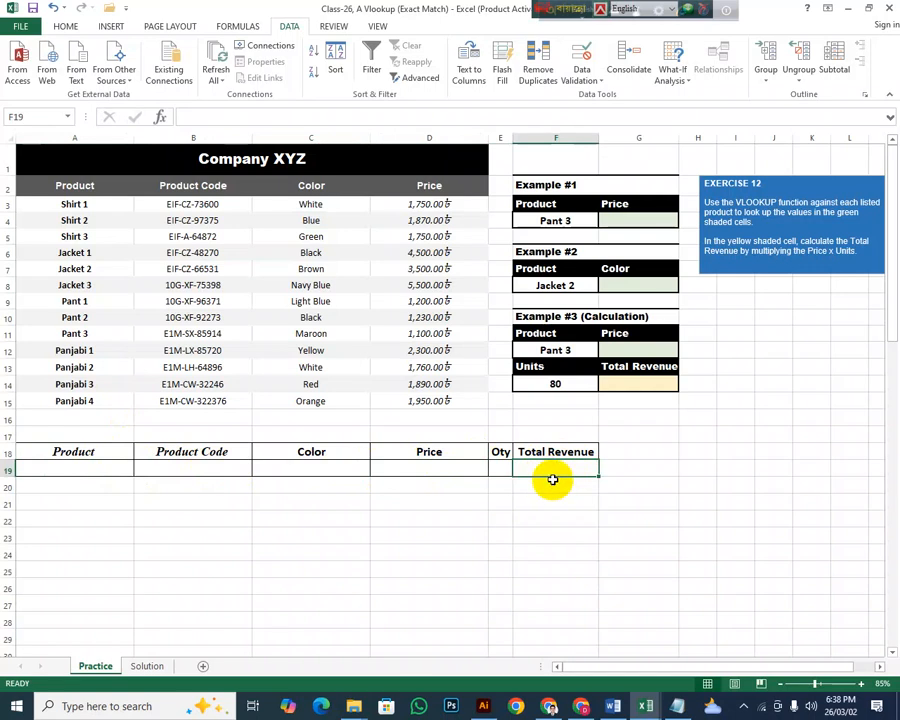
# Step: Add a List data validation to Product cell A19 with source A3:A15, and choose Jacket 1 from its dropdown
pyautogui.click(93, 466)
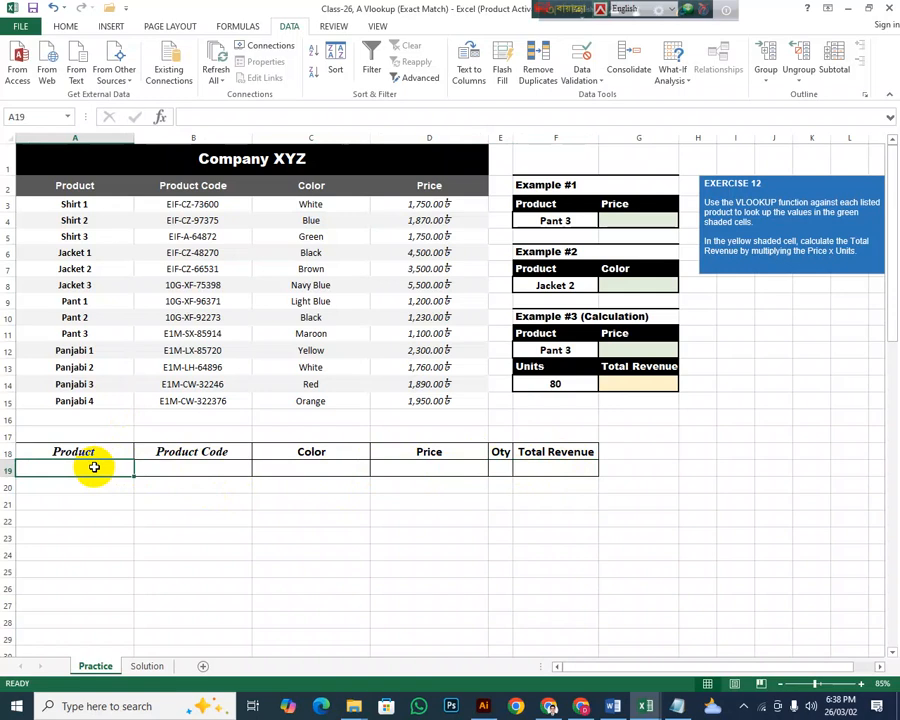
pyautogui.click(578, 60)
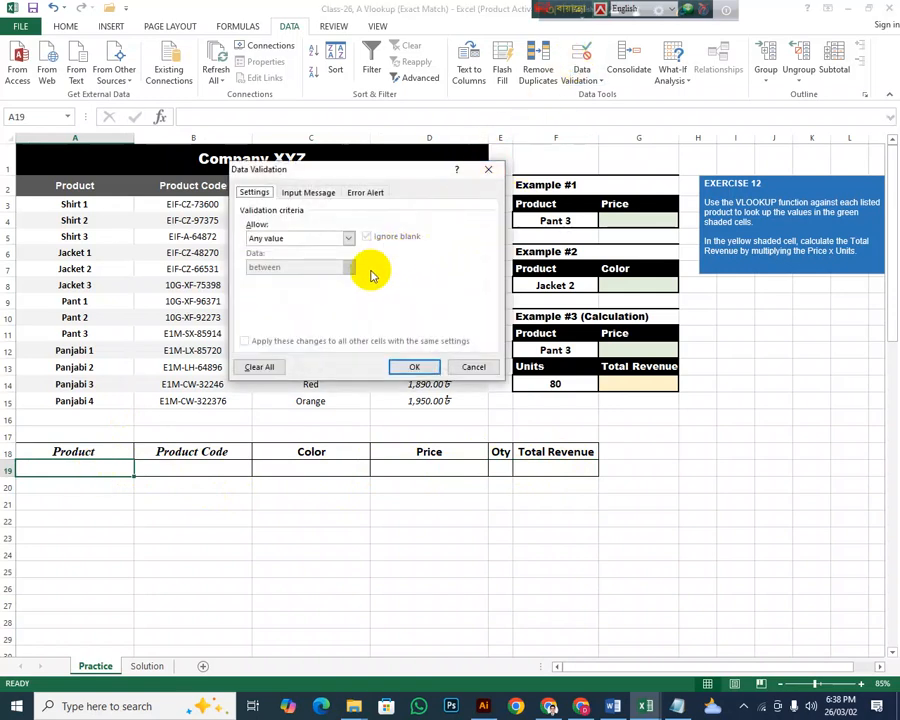
pyautogui.click(307, 238)
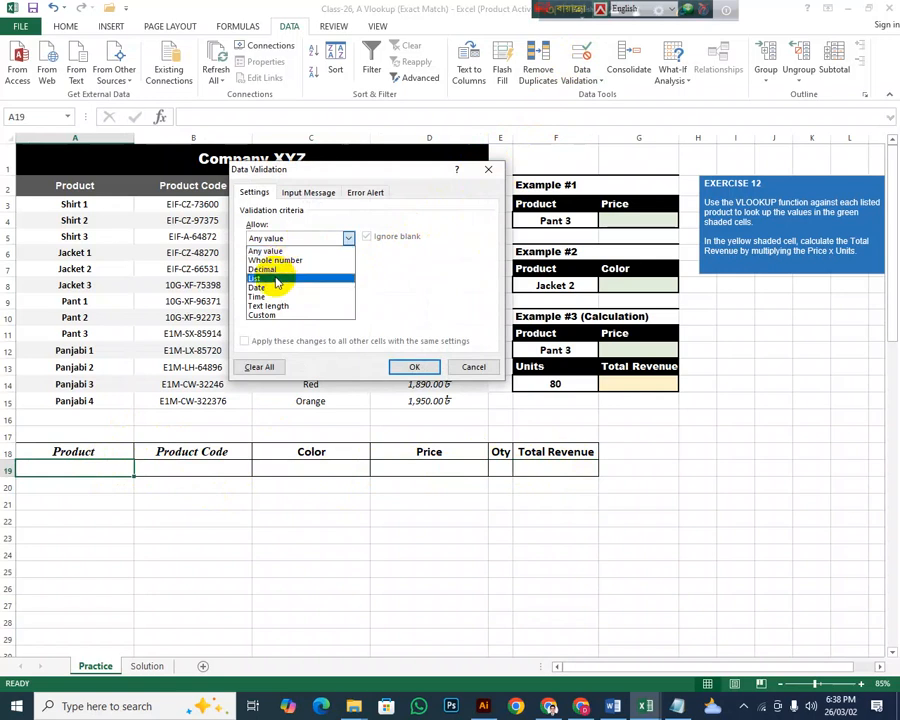
pyautogui.click(284, 278)
pyautogui.click(296, 295)
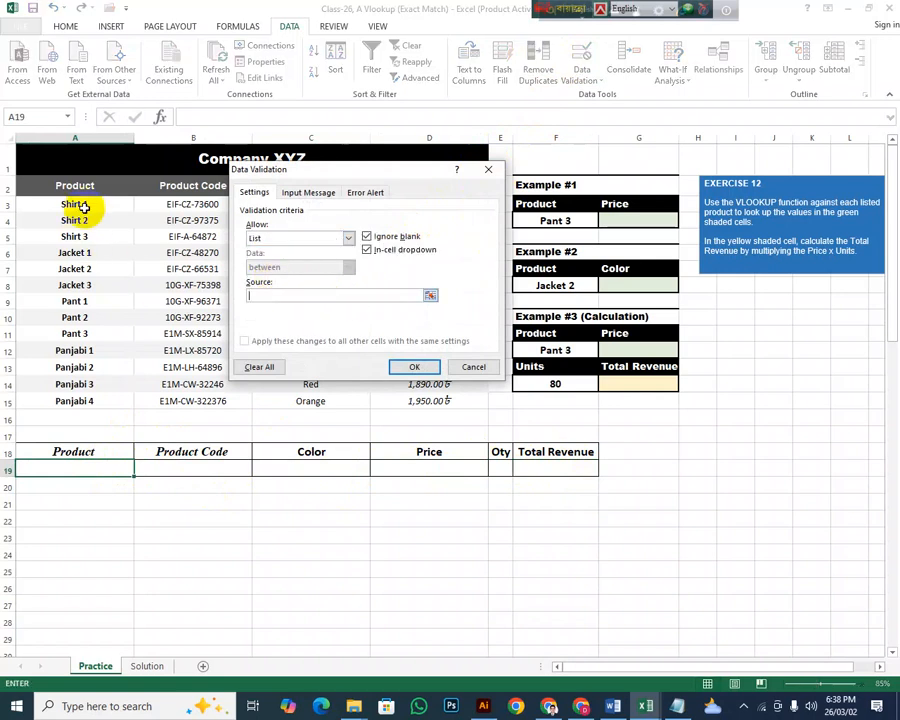
pyautogui.moveTo(87, 204); pyautogui.dragTo(70, 401)
pyautogui.click(418, 366)
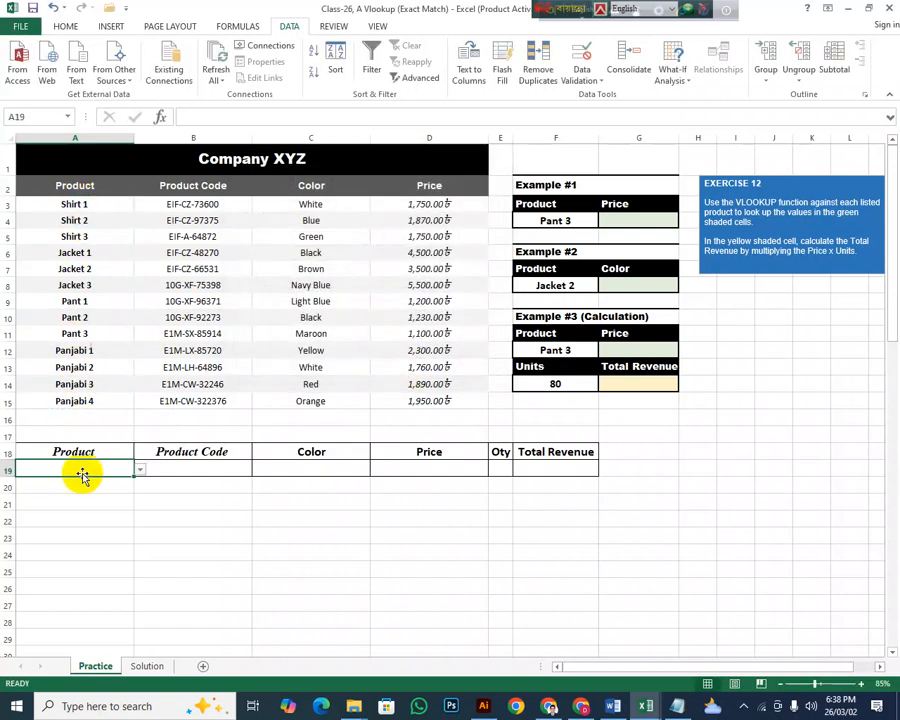
pyautogui.click(139, 469)
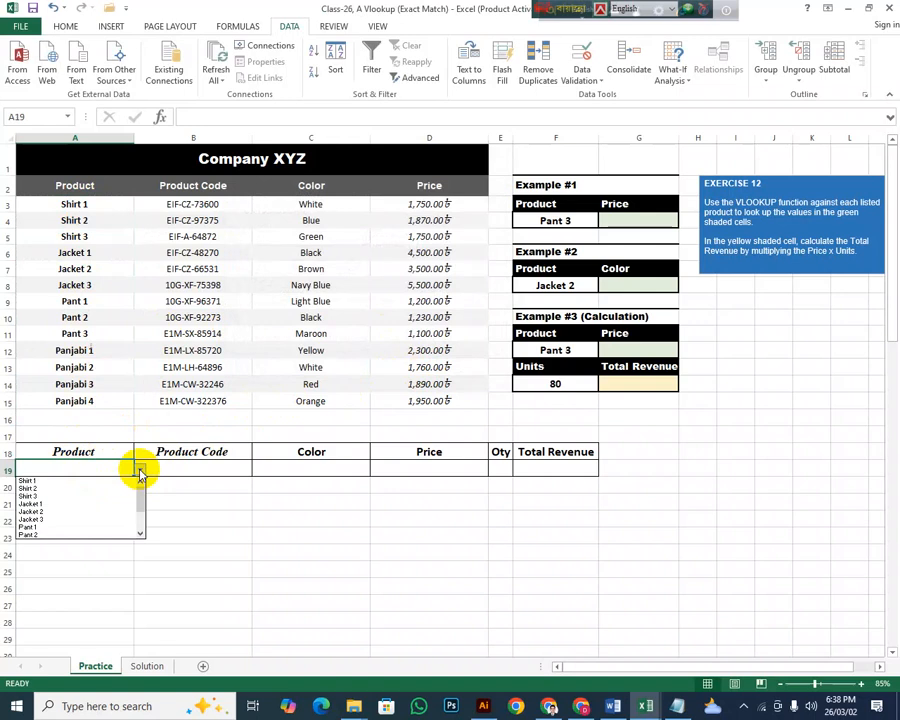
pyautogui.click(45, 504)
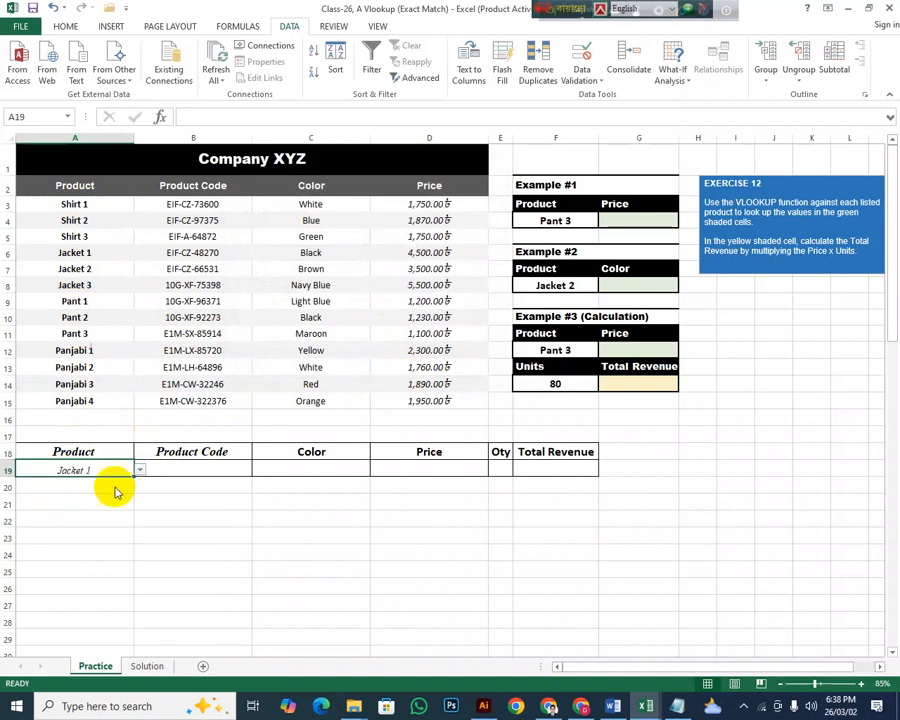
# Step: Enter =VLOOKUP(A19,$A$2:$B$15,2,0) in cell B19 to look up the selected product's Product Code
pyautogui.click(203, 485)
pyautogui.click(200, 466)
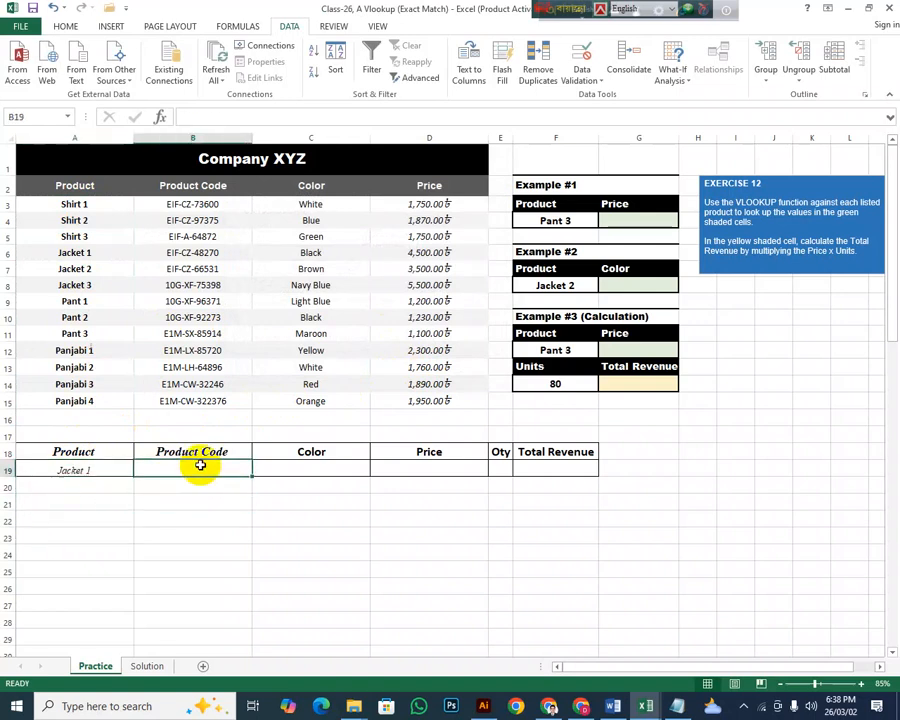
pyautogui.write('=')
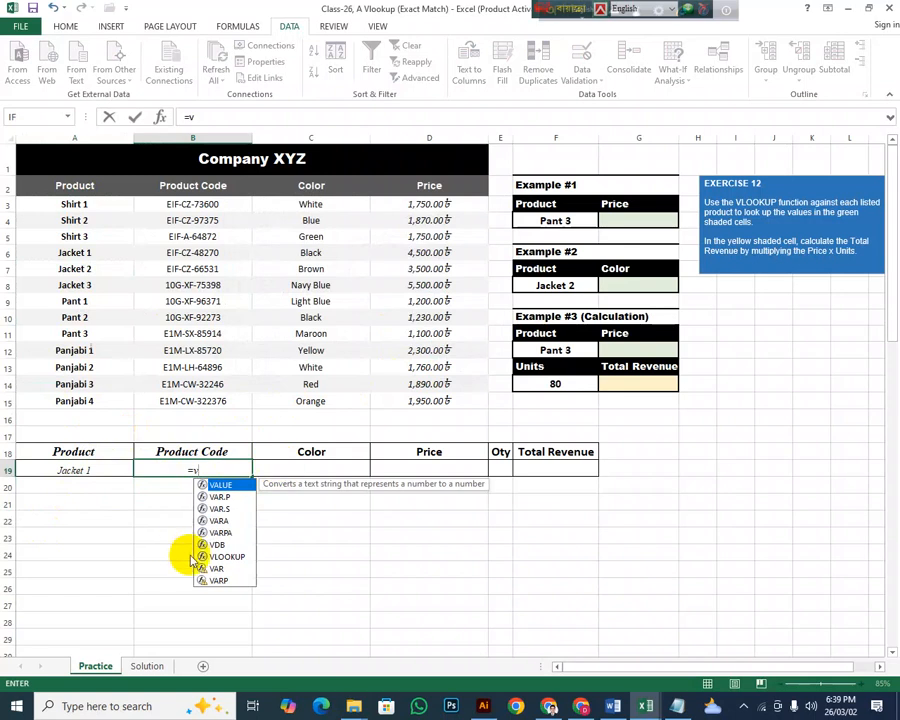
pyautogui.write('v')
pyautogui.doubleClick(229, 557)
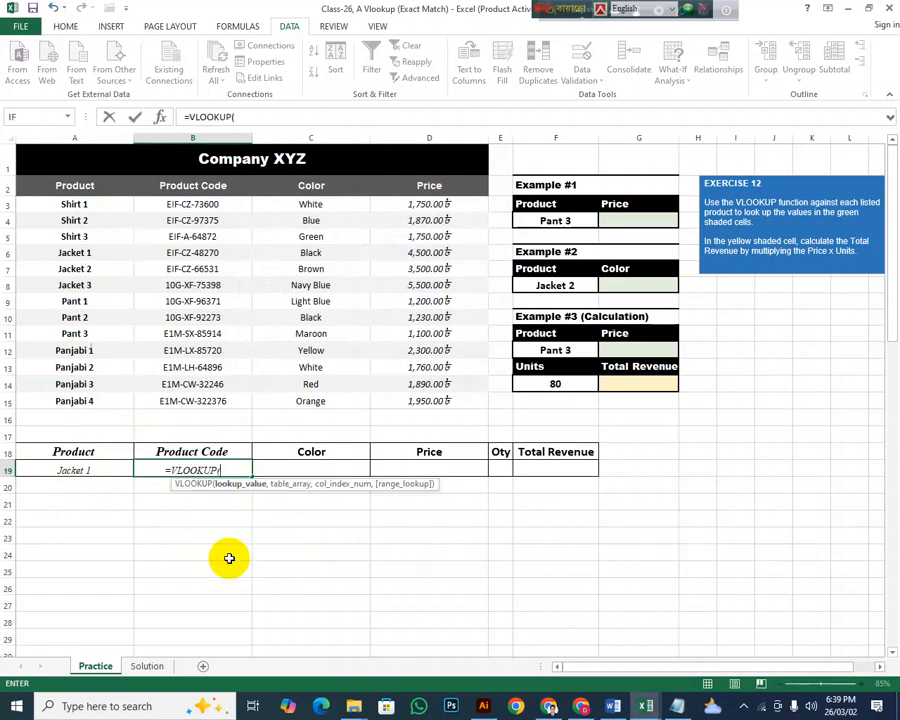
pyautogui.click(78, 470)
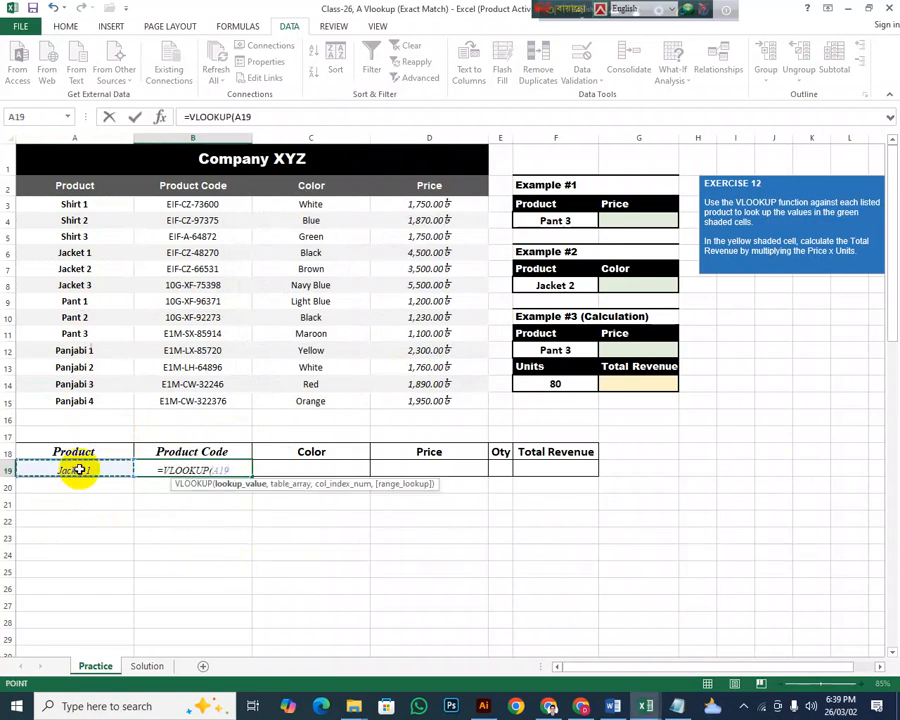
pyautogui.write(',')
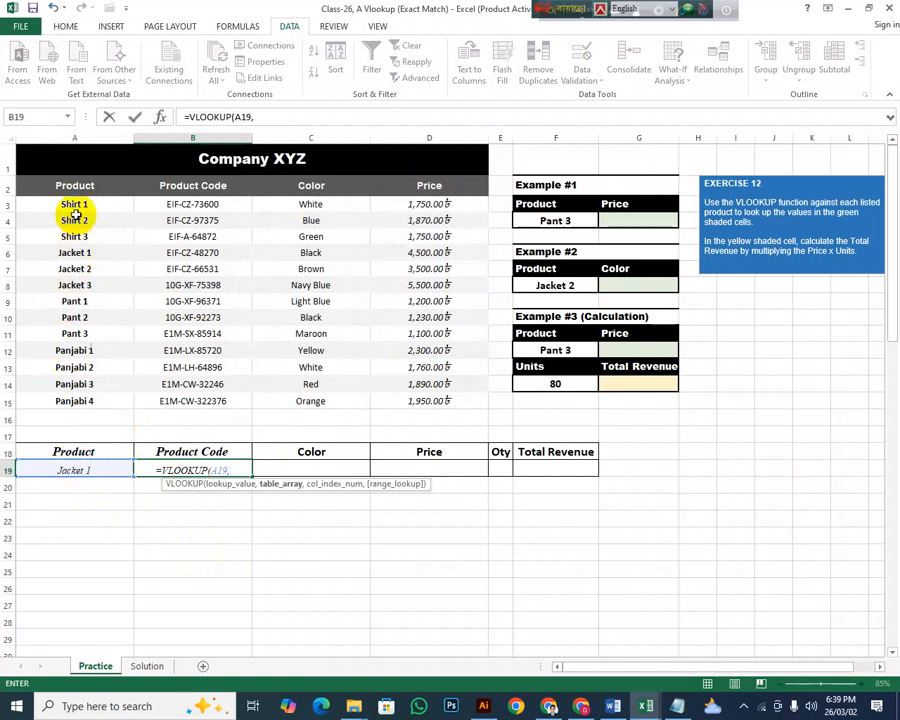
pyautogui.moveTo(75, 185); pyautogui.dragTo(181, 392)
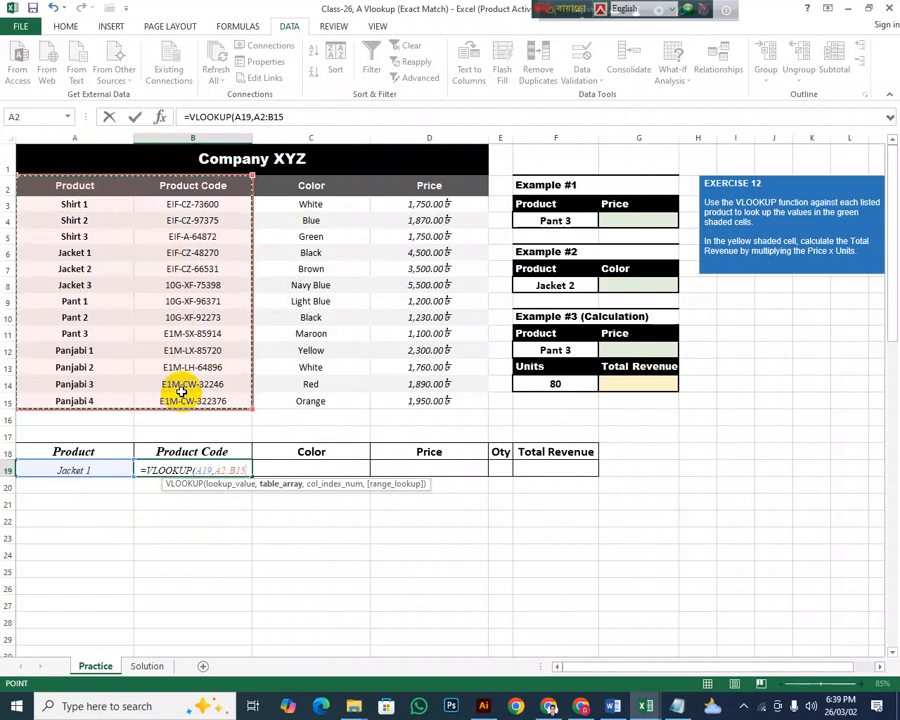
pyautogui.press('F4')
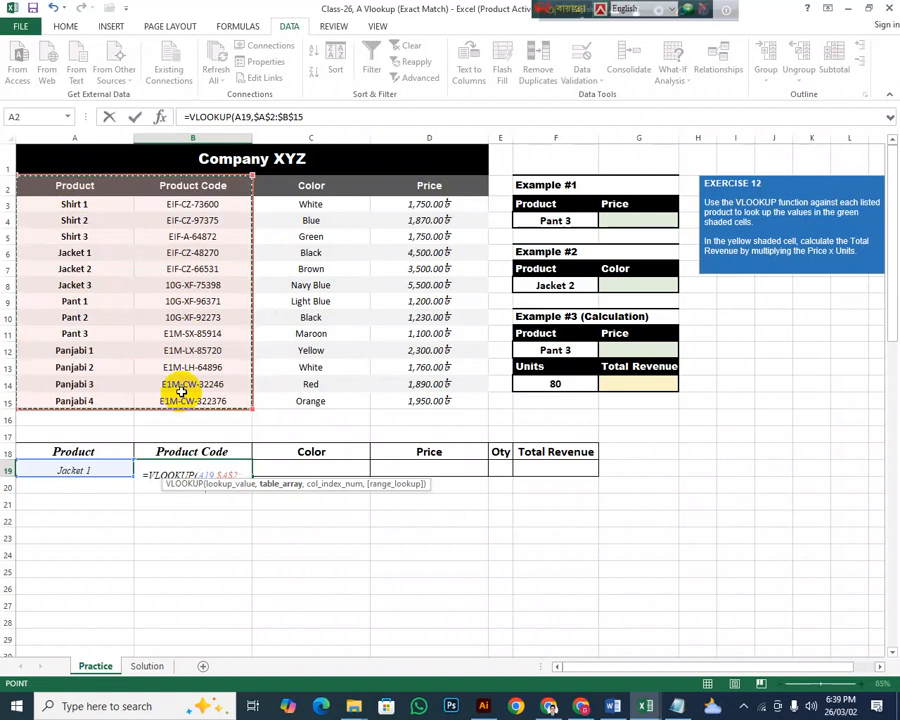
pyautogui.write(',2,')
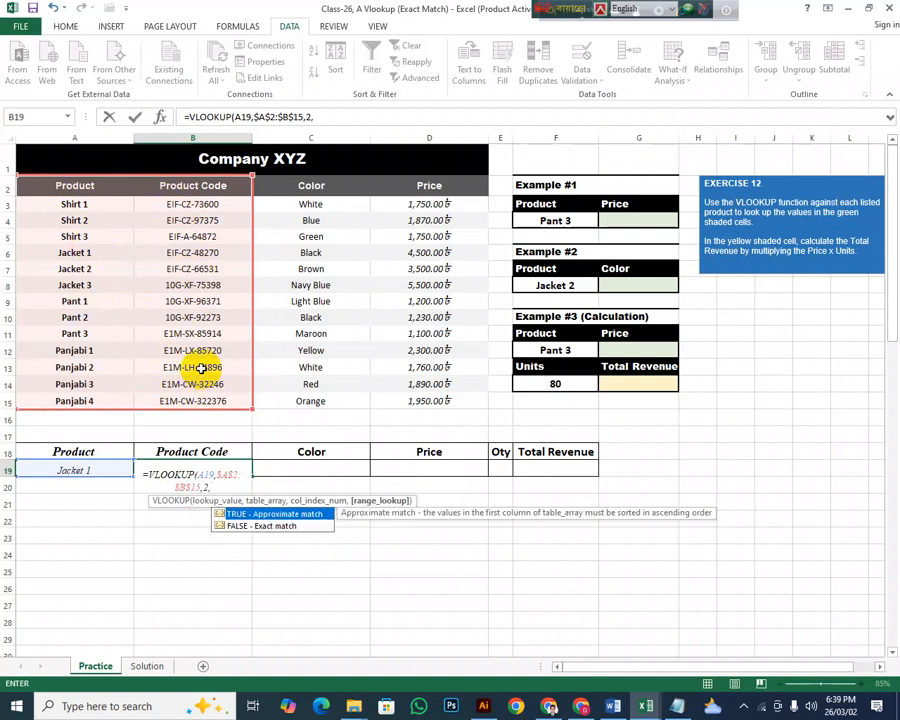
pyautogui.write('0')
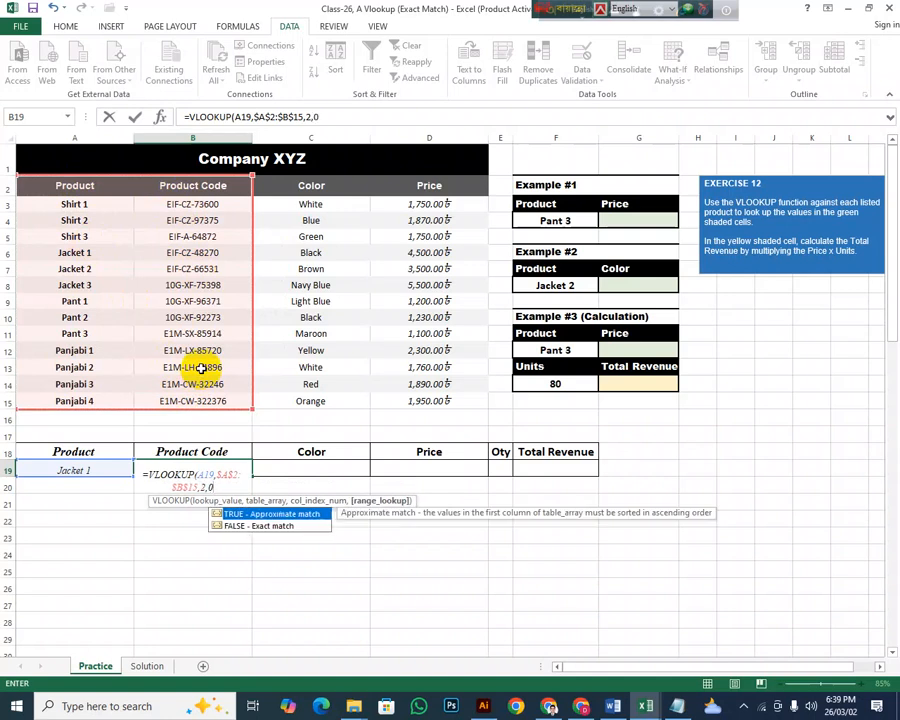
pyautogui.write(')')
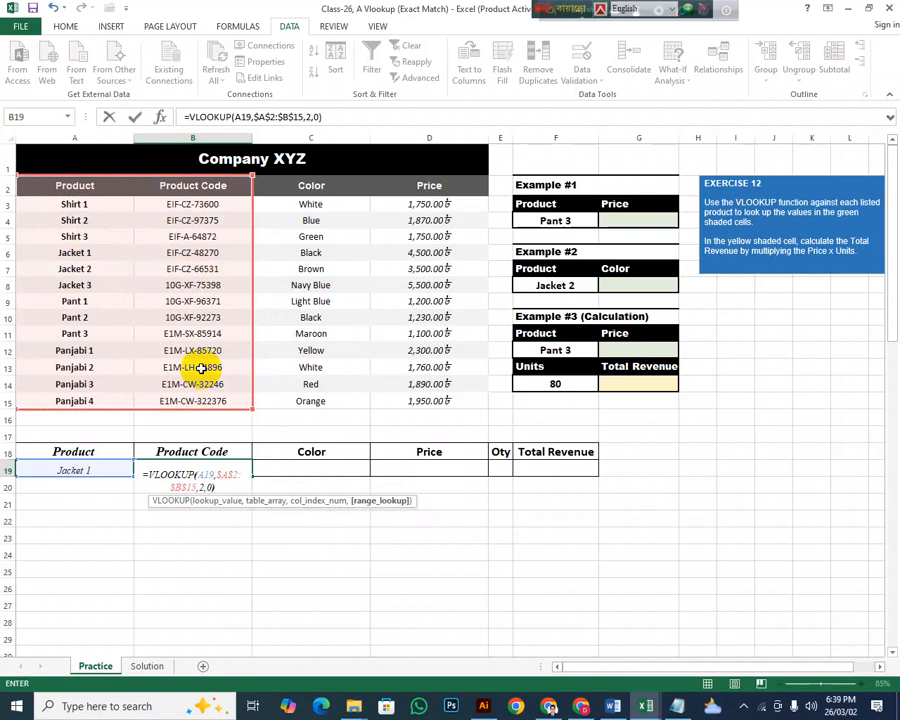
pyautogui.press('Return')
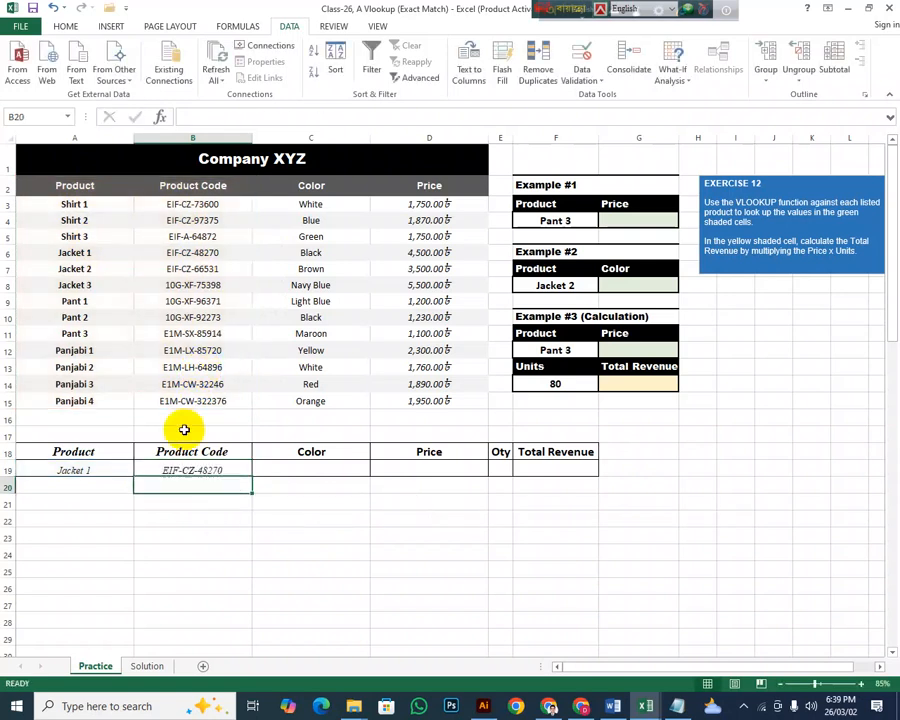
pyautogui.click(203, 458)
pyautogui.click(222, 467)
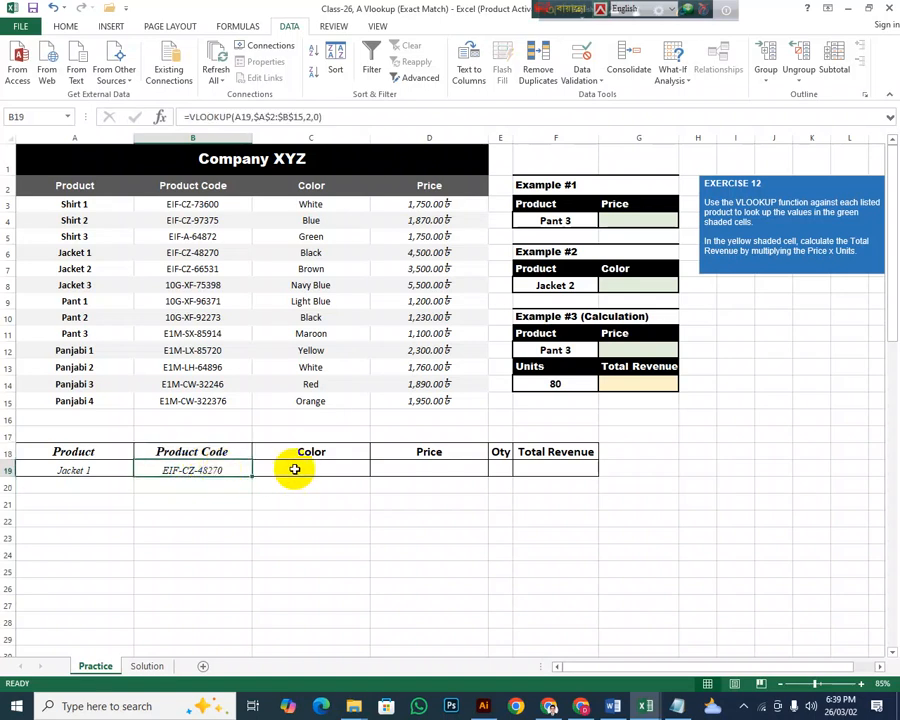
# Step: Enter =VLOOKUP(A19,$A$2:$C$15,3,0) in cell C19 to look up the selected product's Color
pyautogui.click(298, 469)
pyautogui.write('=')
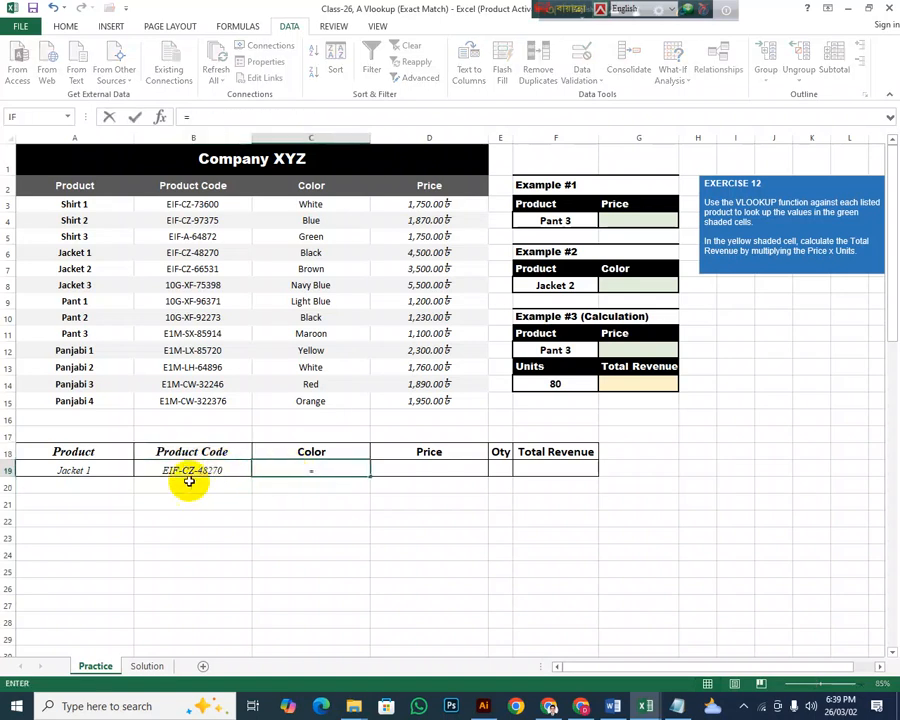
pyautogui.click(75, 471)
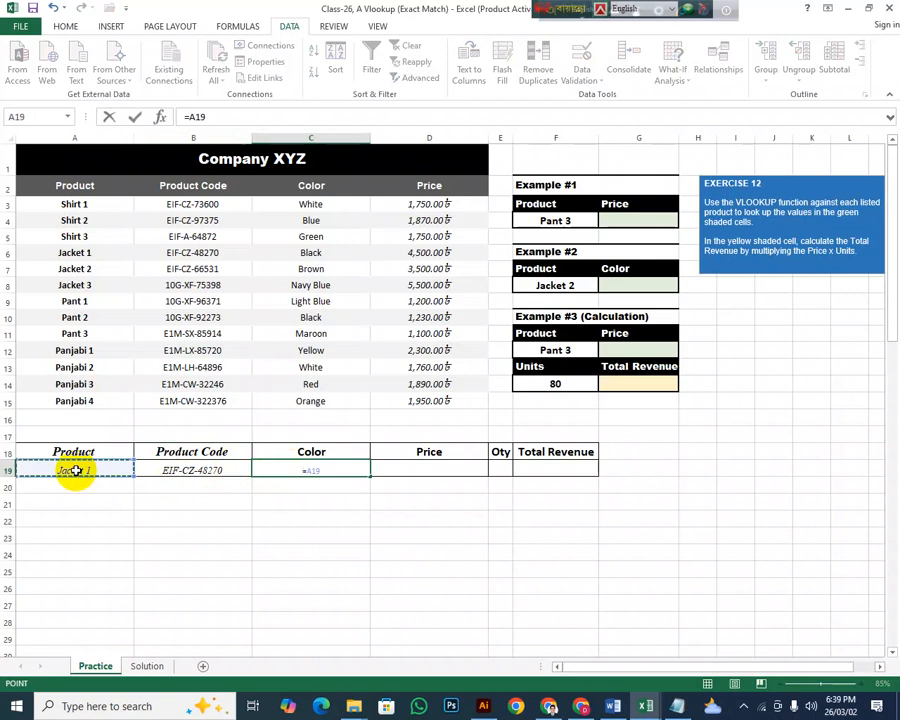
pyautogui.press('BackSpace')
pyautogui.press('BackSpace')
pyautogui.press('BackSpace')
pyautogui.write('v')
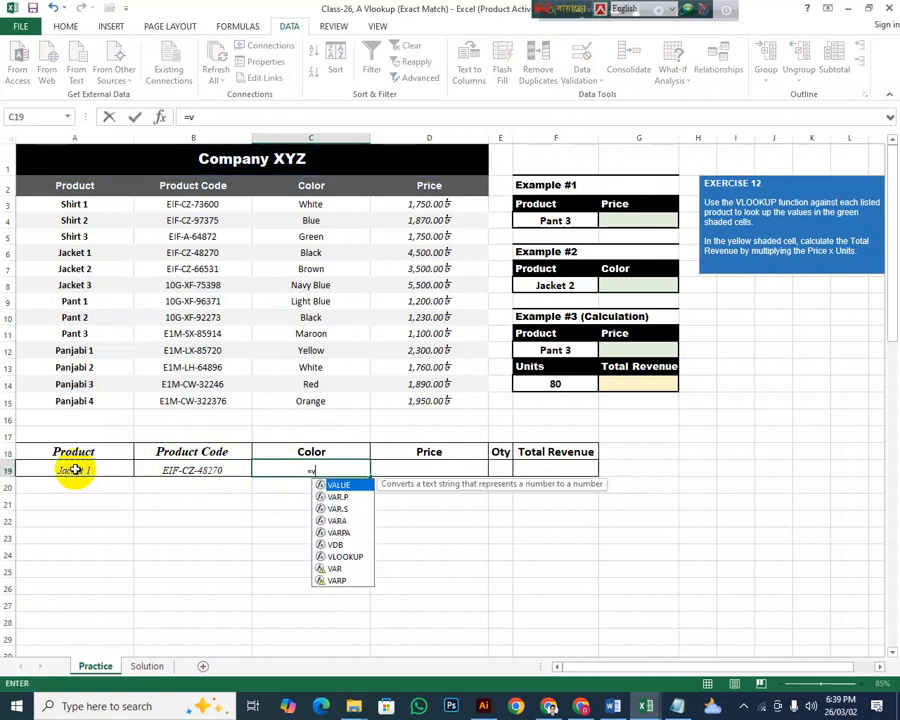
pyautogui.doubleClick(345, 556)
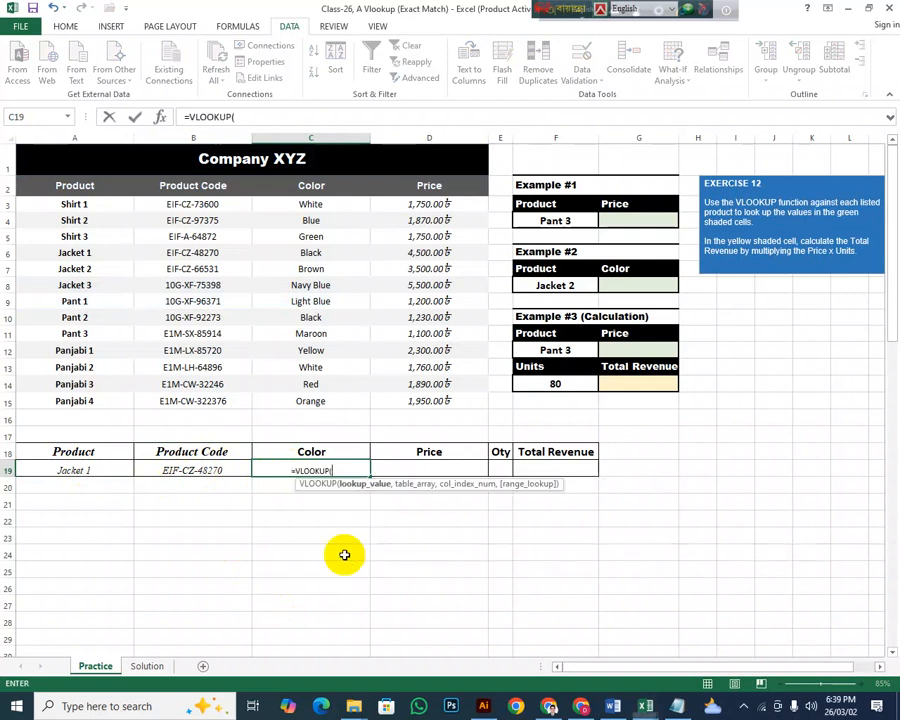
pyautogui.click(63, 472)
pyautogui.write(',')
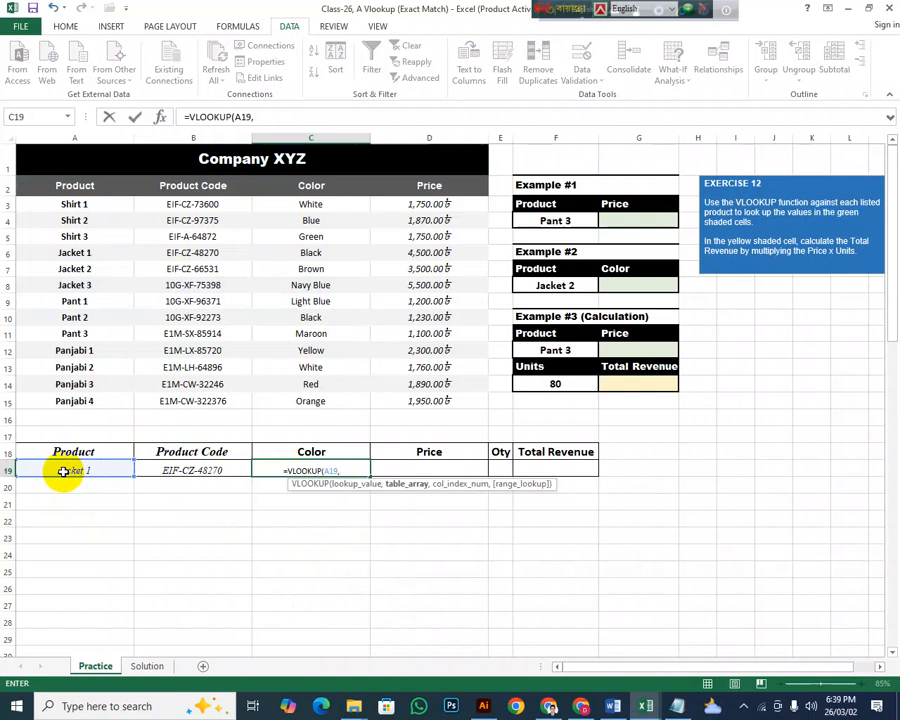
pyautogui.moveTo(76, 182); pyautogui.dragTo(331, 399)
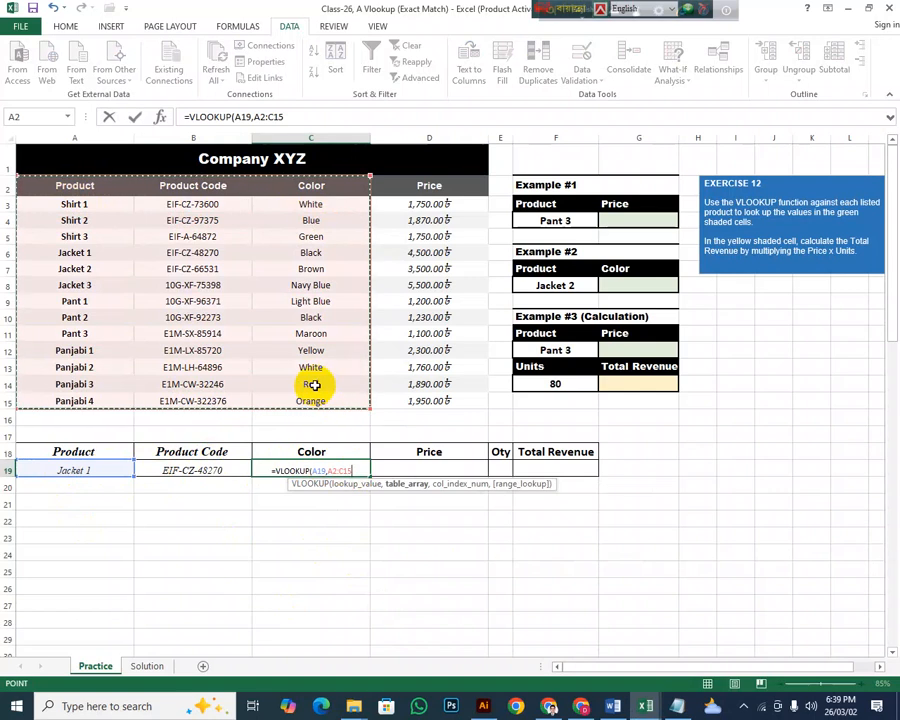
pyautogui.press('F4')
pyautogui.write(',')
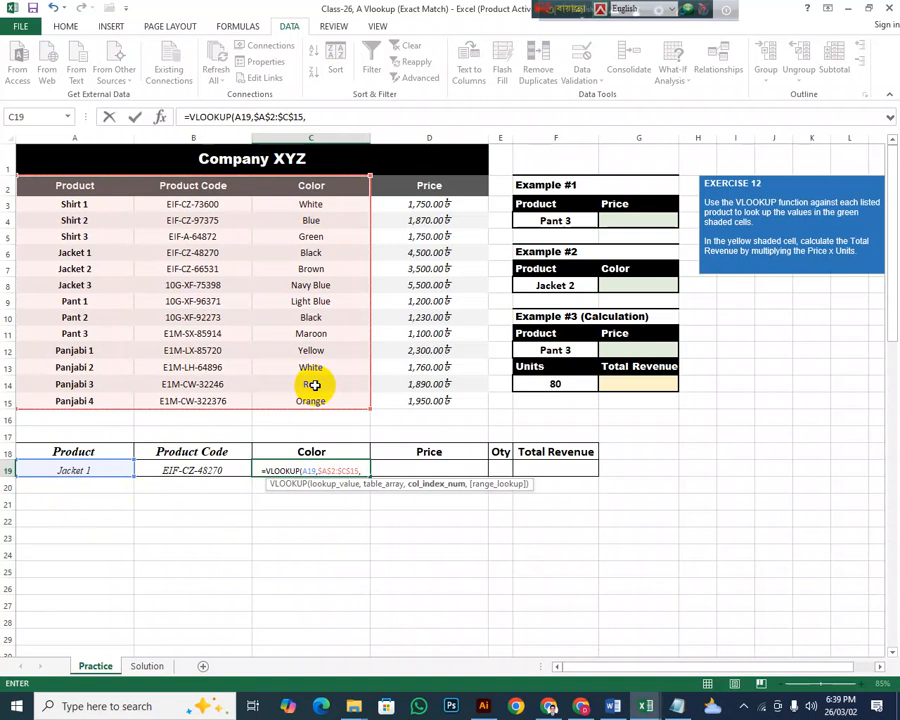
pyautogui.write('3')
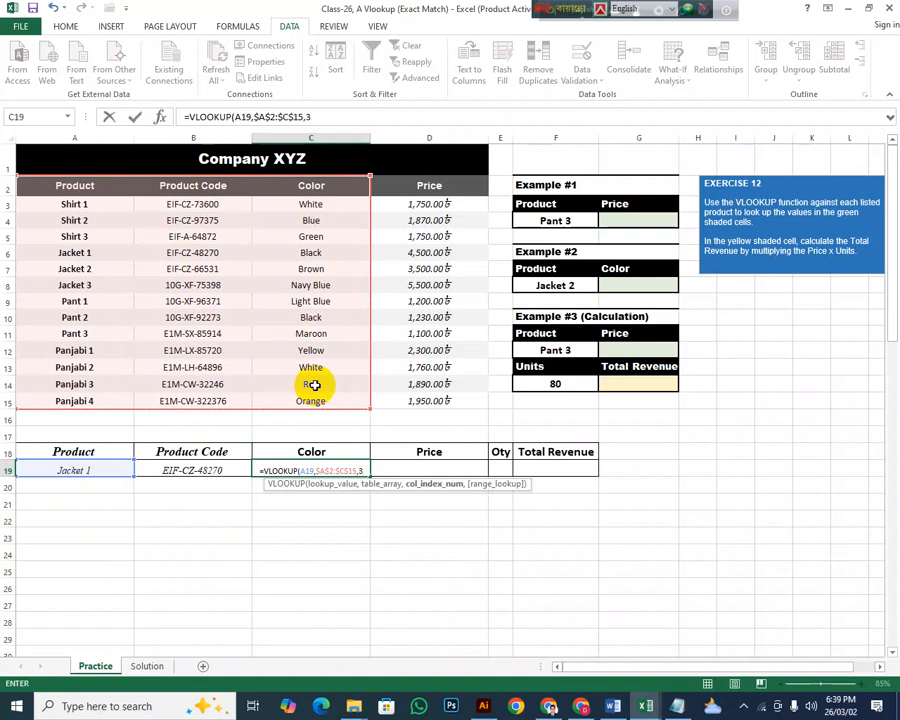
pyautogui.write(',0')
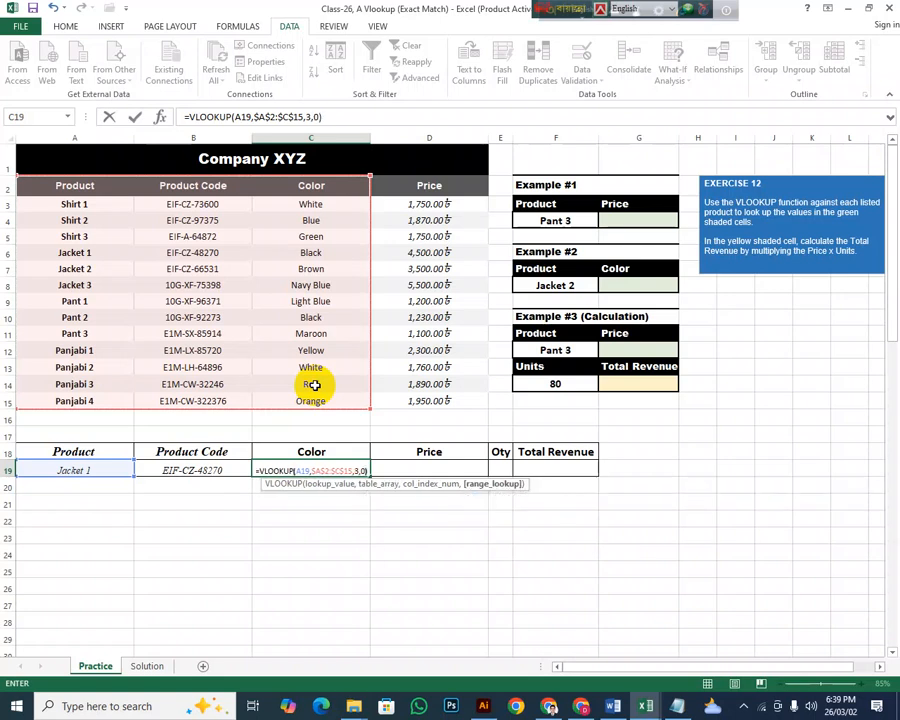
pyautogui.write(')')
pyautogui.press('Return')
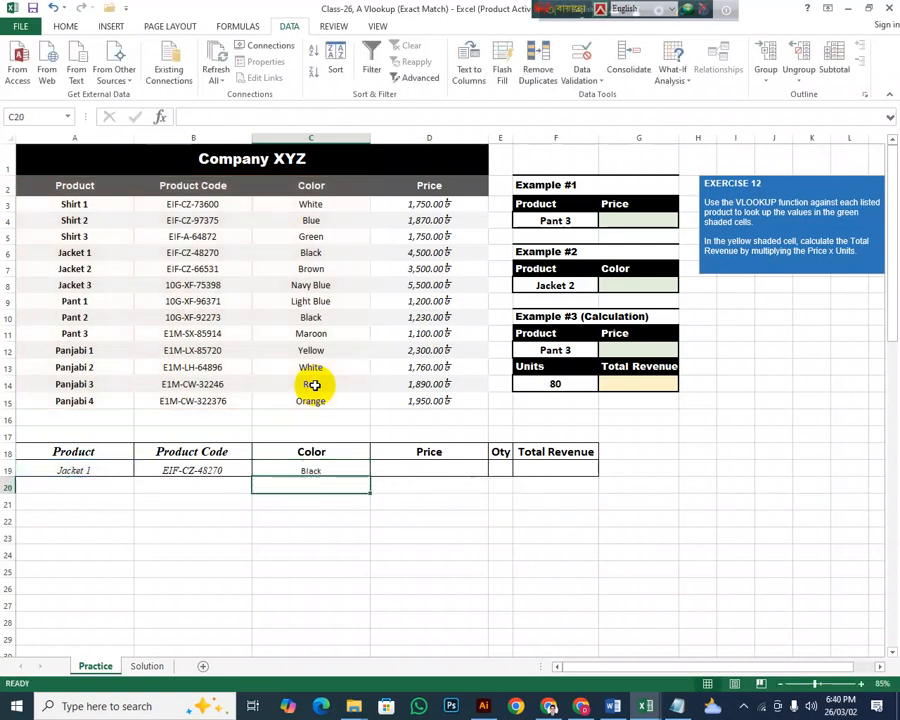
# Step: Enter =VLOOKUP(A19,$A$2:$D$15,4,0) in cell D19 to look up the selected product's Price
pyautogui.click(316, 468)
pyautogui.click(430, 470)
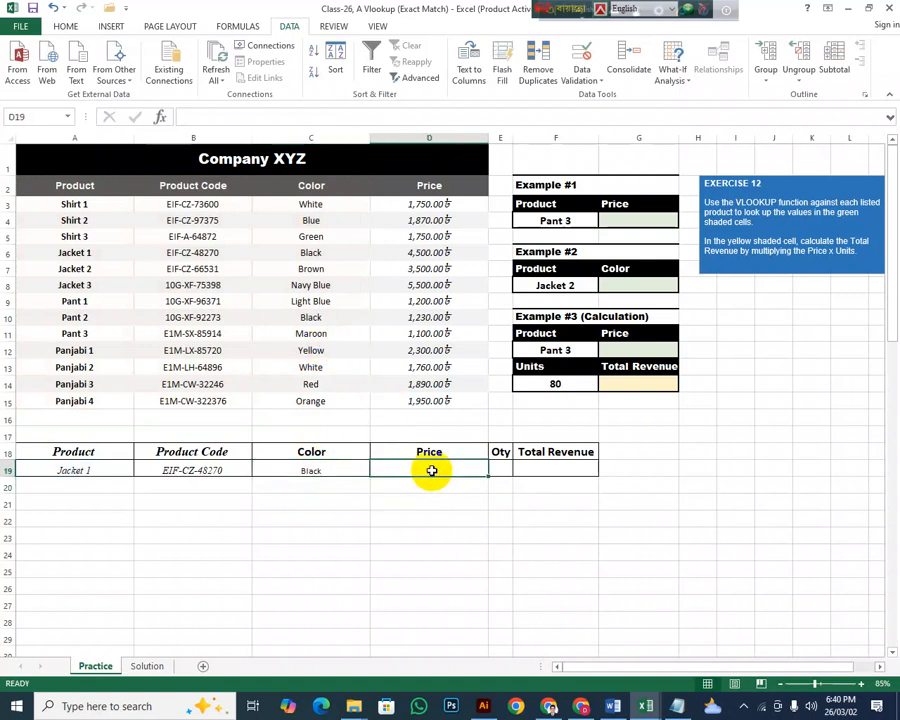
pyautogui.write('=')
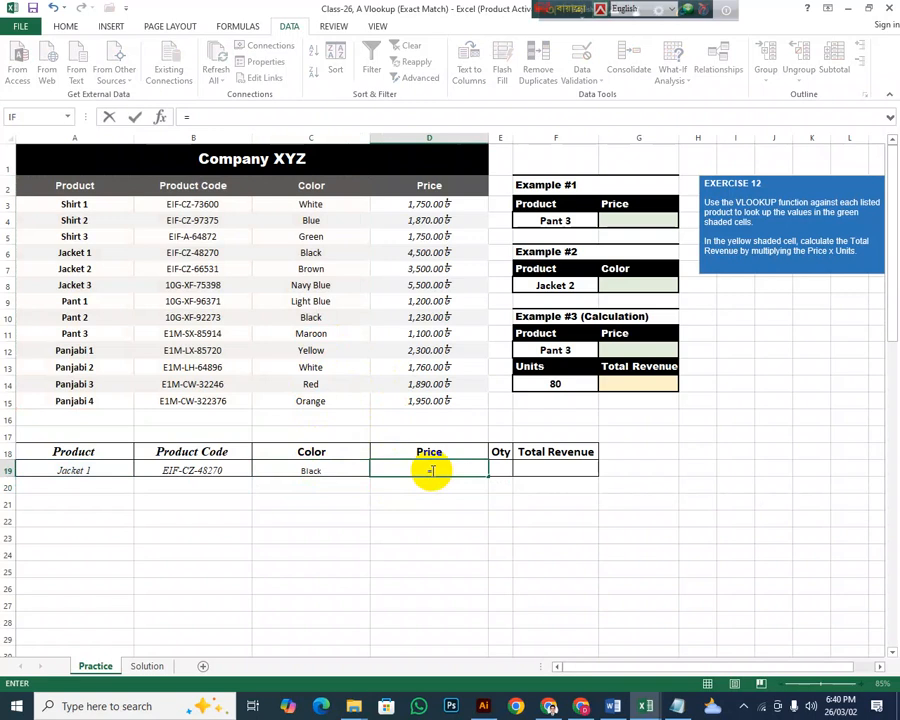
pyautogui.write('v')
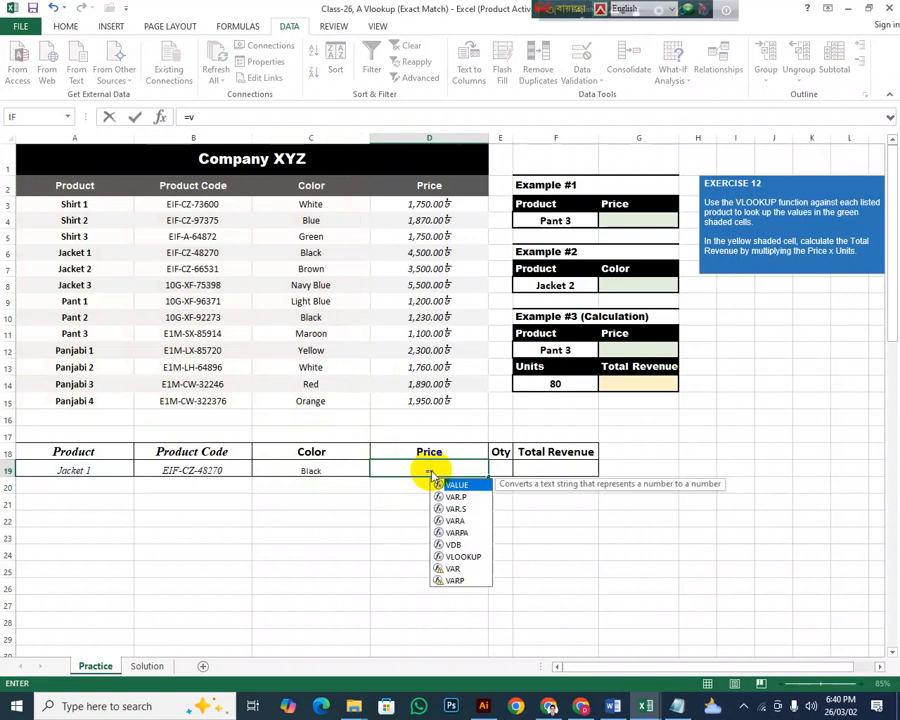
pyautogui.doubleClick(463, 556)
pyautogui.click(68, 471)
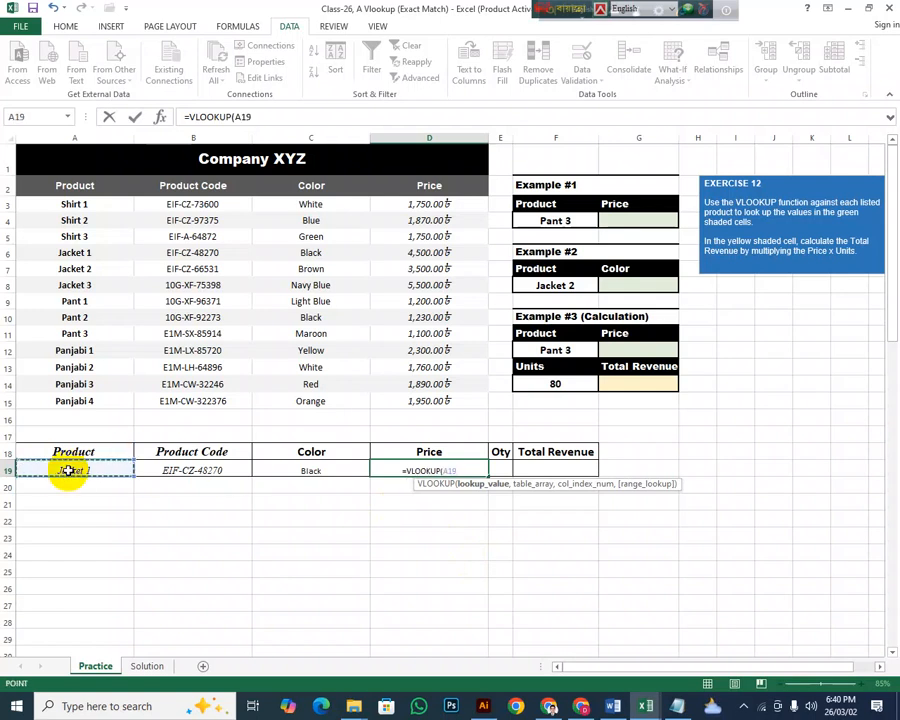
pyautogui.write(',')
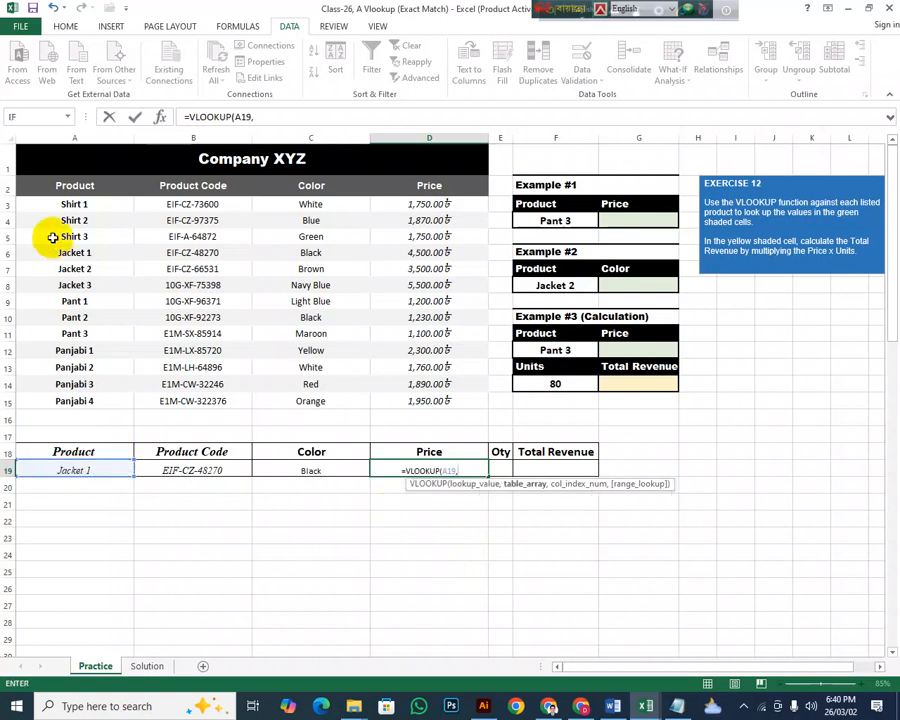
pyautogui.moveTo(60, 192); pyautogui.dragTo(421, 398)
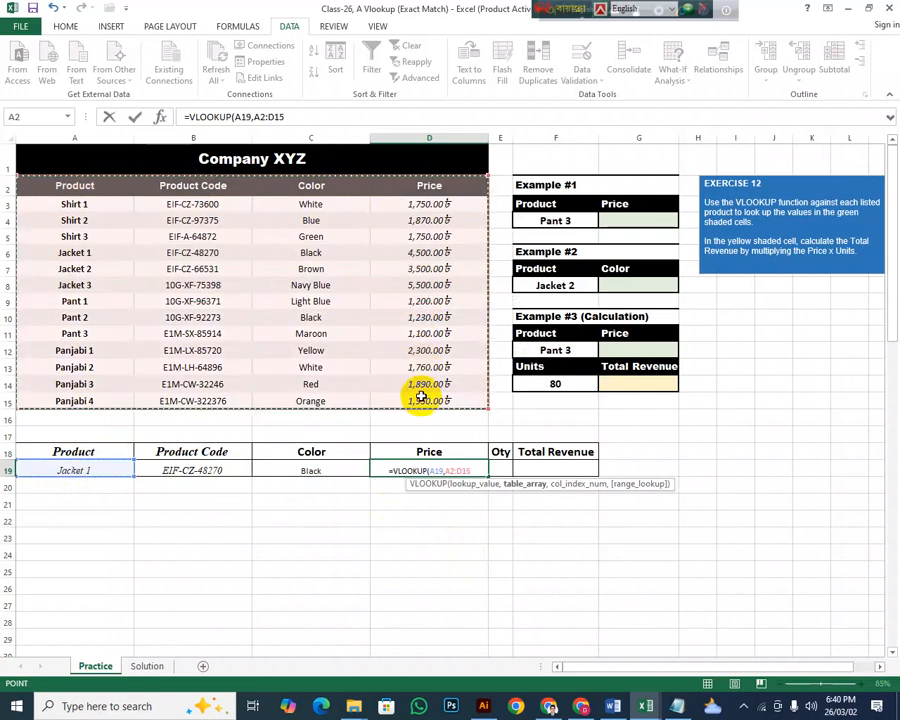
pyautogui.press('F4')
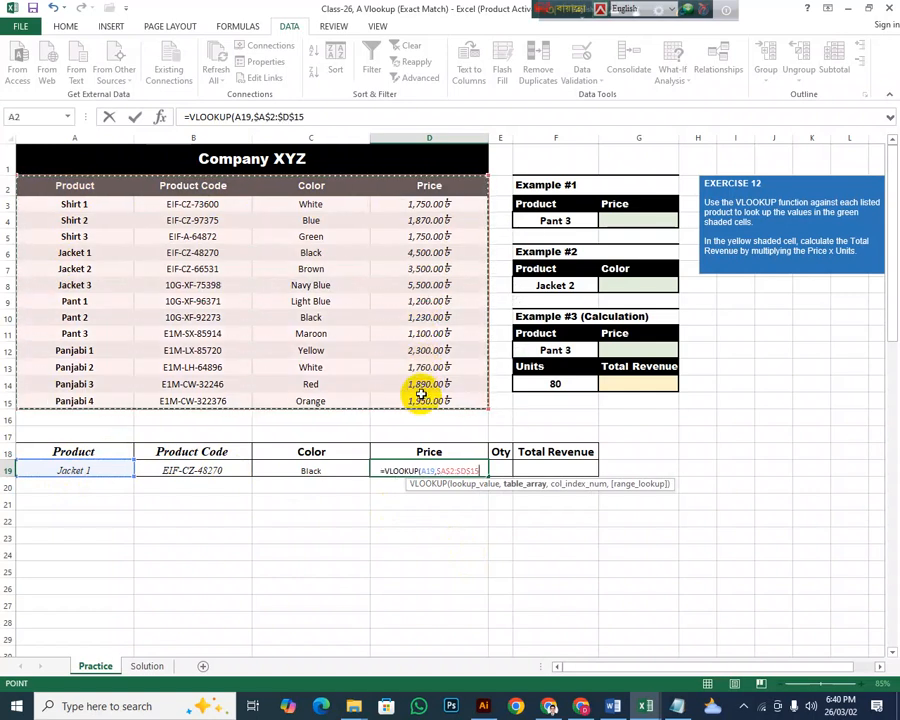
pyautogui.write(',4')
pyautogui.write(',')
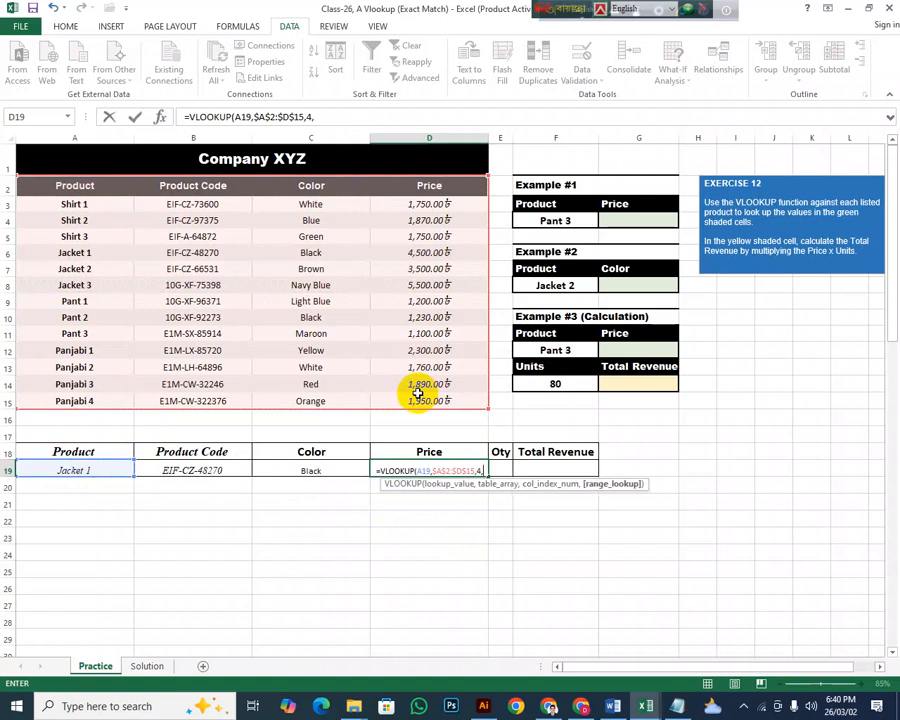
pyautogui.write('0')
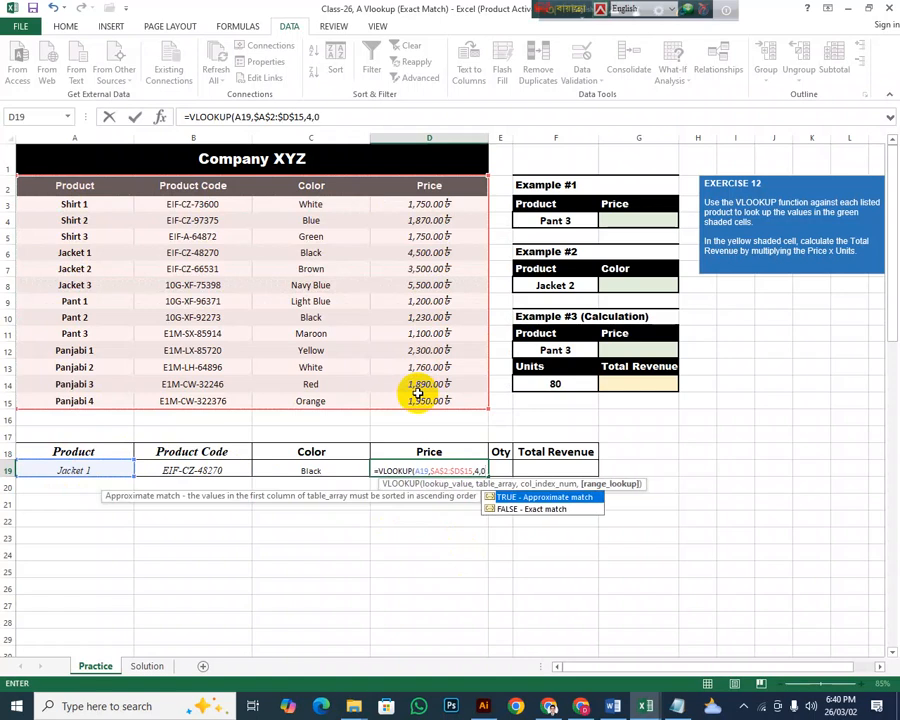
pyautogui.write(')')
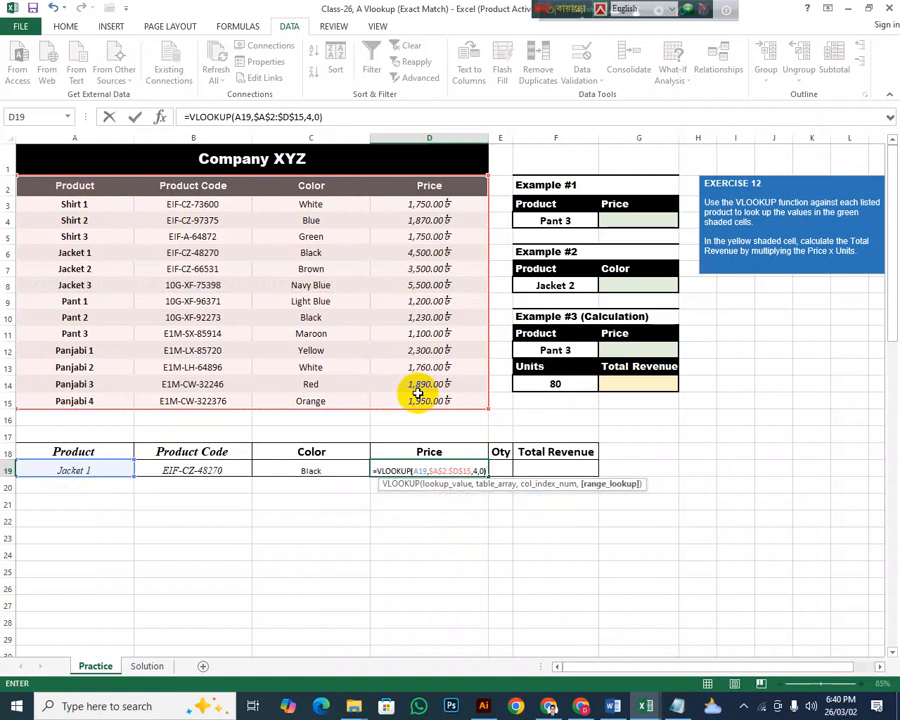
pyautogui.press('Return')
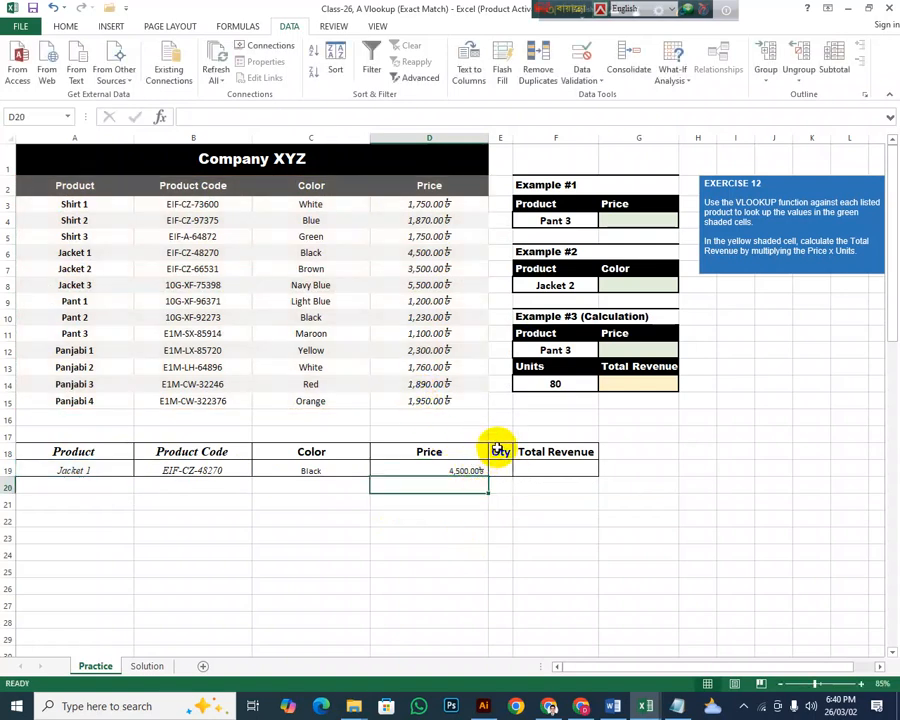
# Step: Enter a quantity of 10 in cell E19 of the lookup table
pyautogui.doubleClick(500, 452)
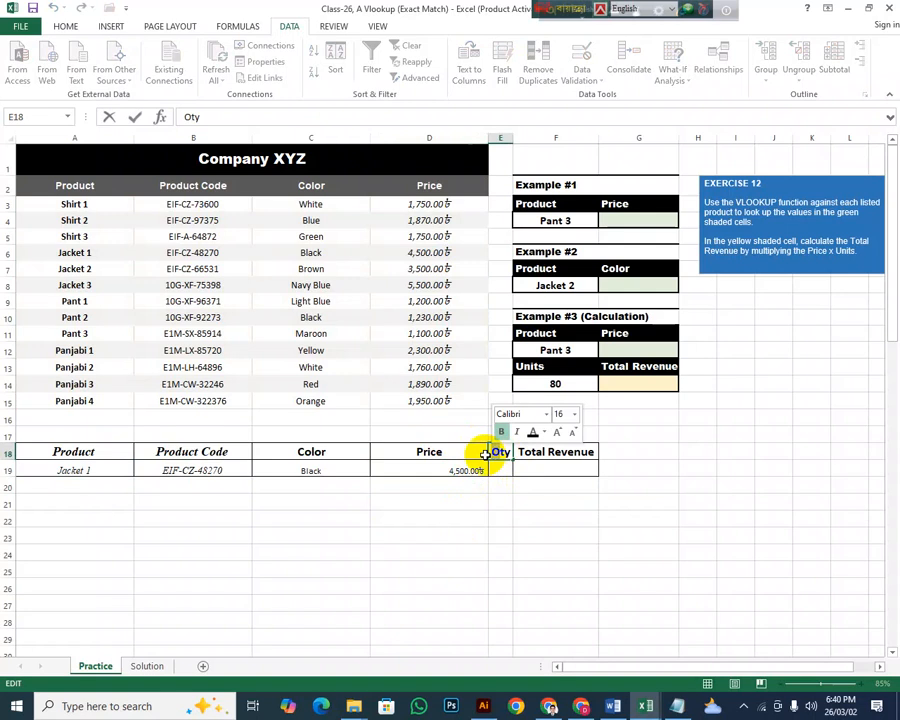
pyautogui.click(501, 469)
pyautogui.write('10')
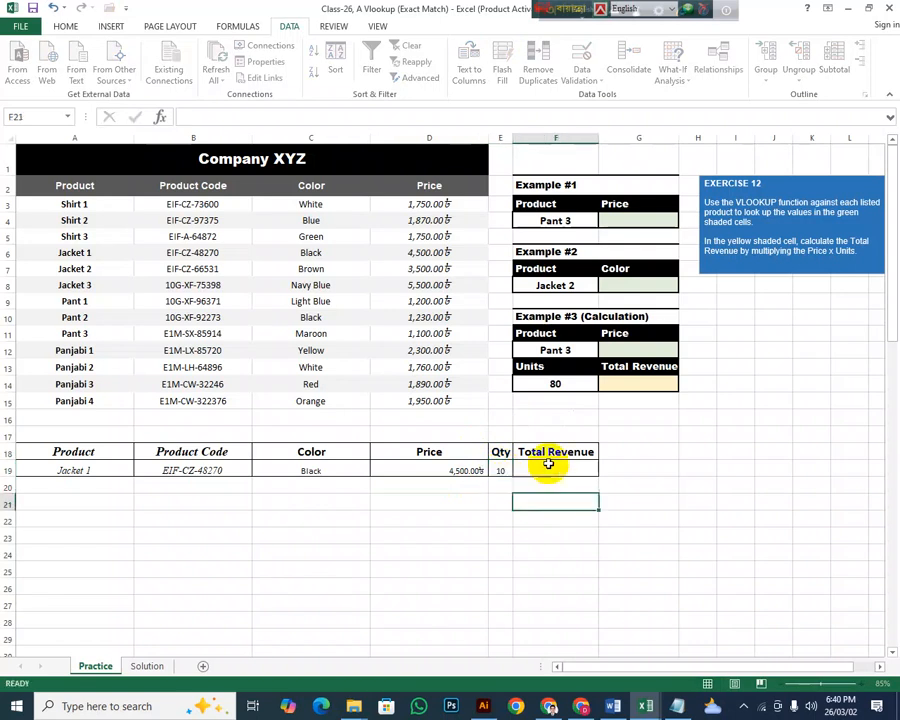
# Step: Enter =D19*E19 in cell F19 to calculate the Total Revenue in the lookup table
pyautogui.click(551, 466)
pyautogui.write('=')
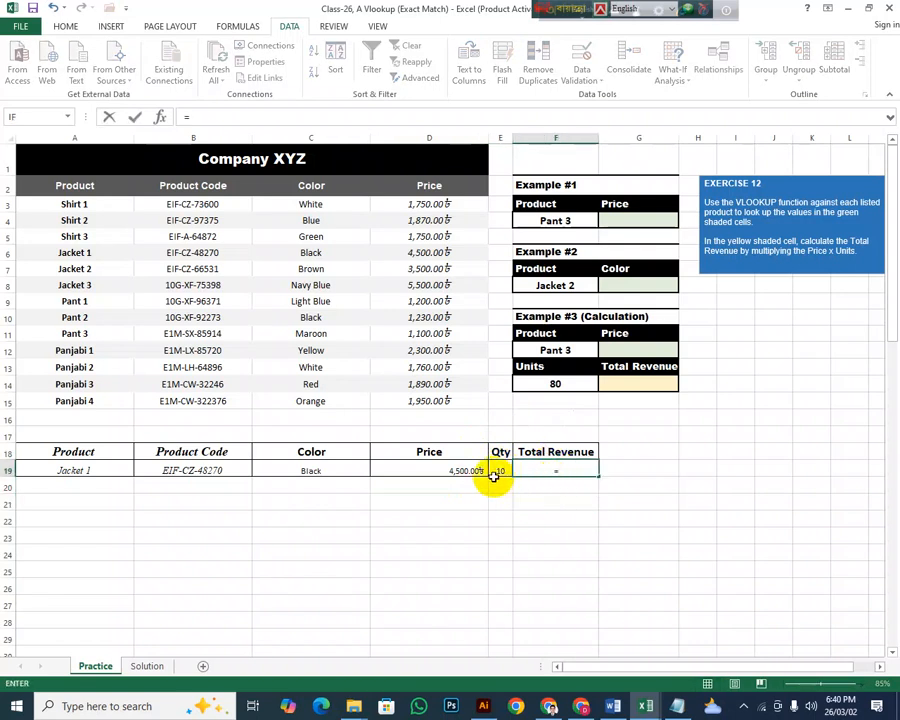
pyautogui.click(464, 470)
pyautogui.write('*')
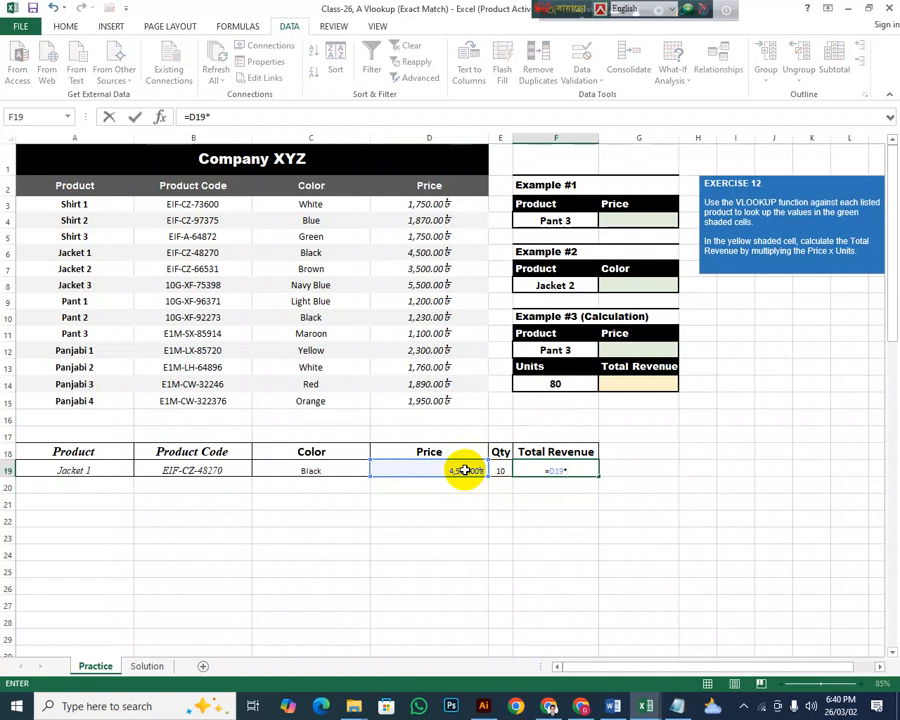
pyautogui.click(497, 470)
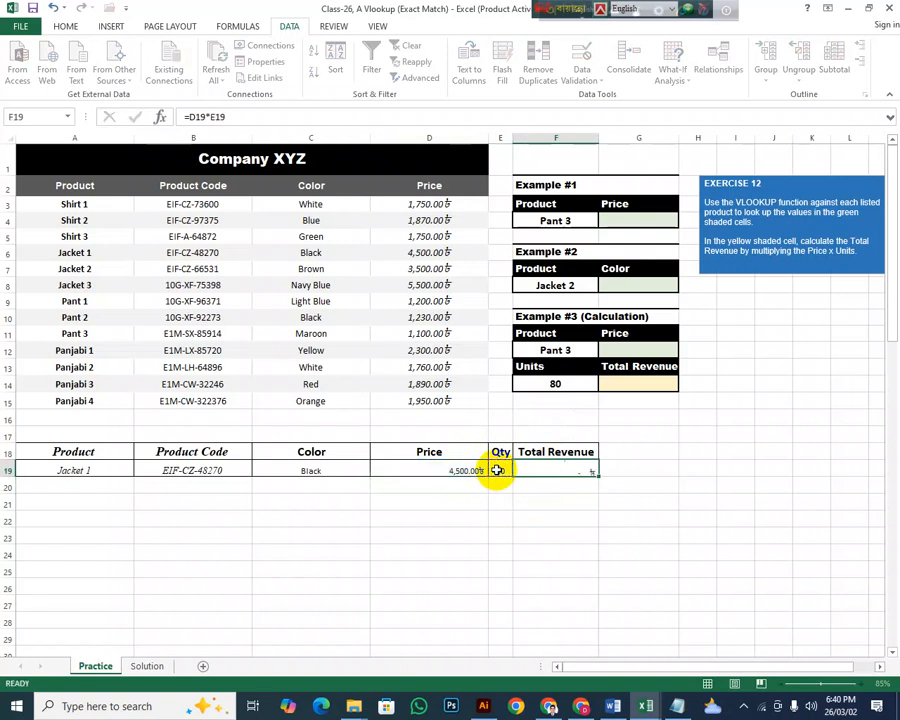
pyautogui.press('Return')
pyautogui.click(500, 552)
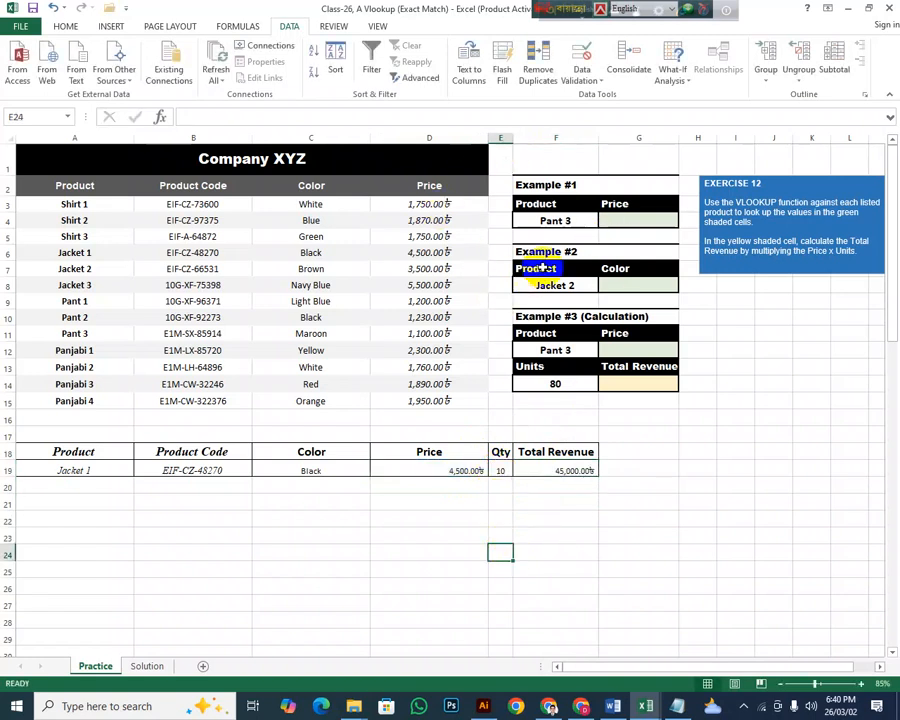
# Step: Enter =VLOOKUP(F4,A2:$D$15,4,0) in cell G4 to look up the Example #1 product's Price
pyautogui.click(625, 219)
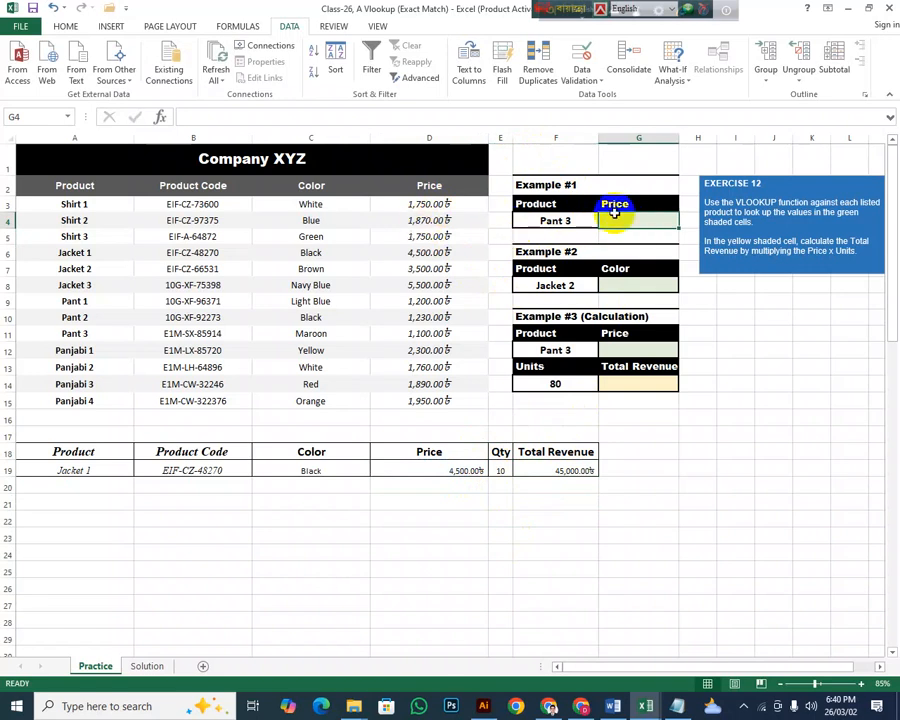
pyautogui.write('=')
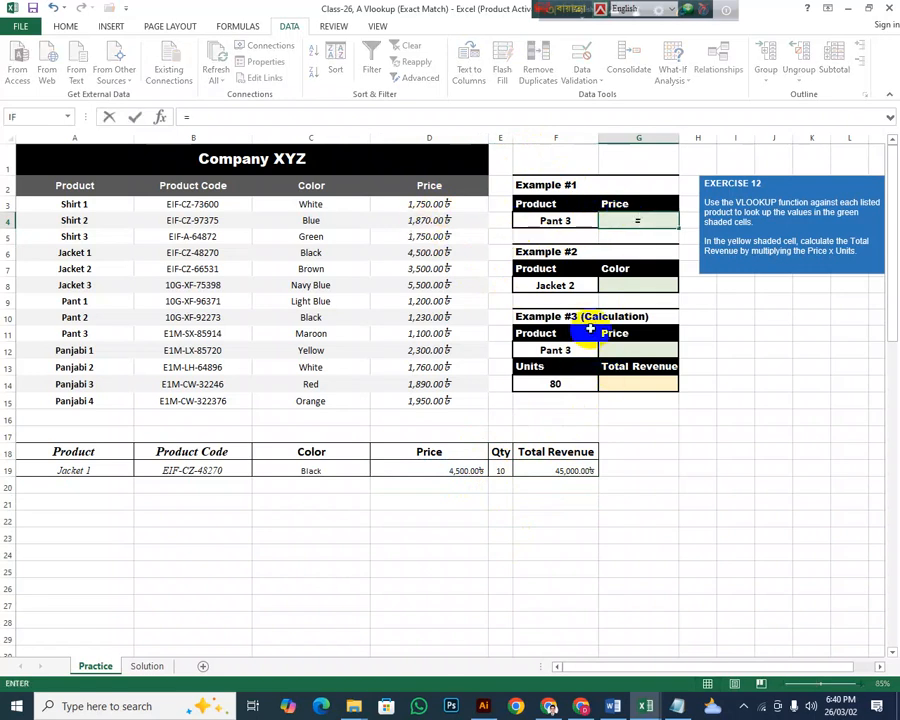
pyautogui.write('v')
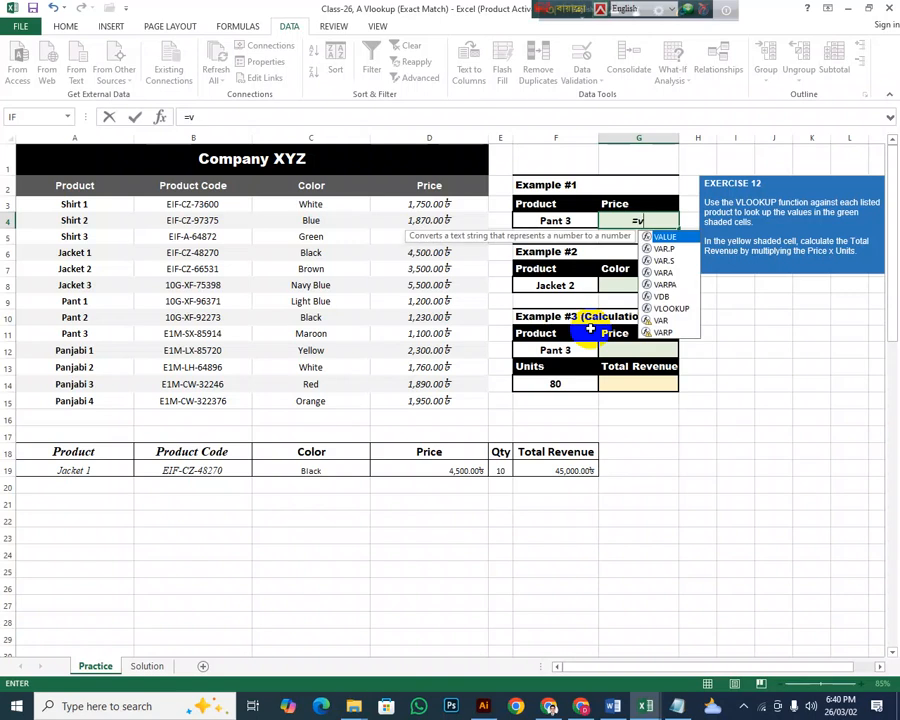
pyautogui.doubleClick(677, 309)
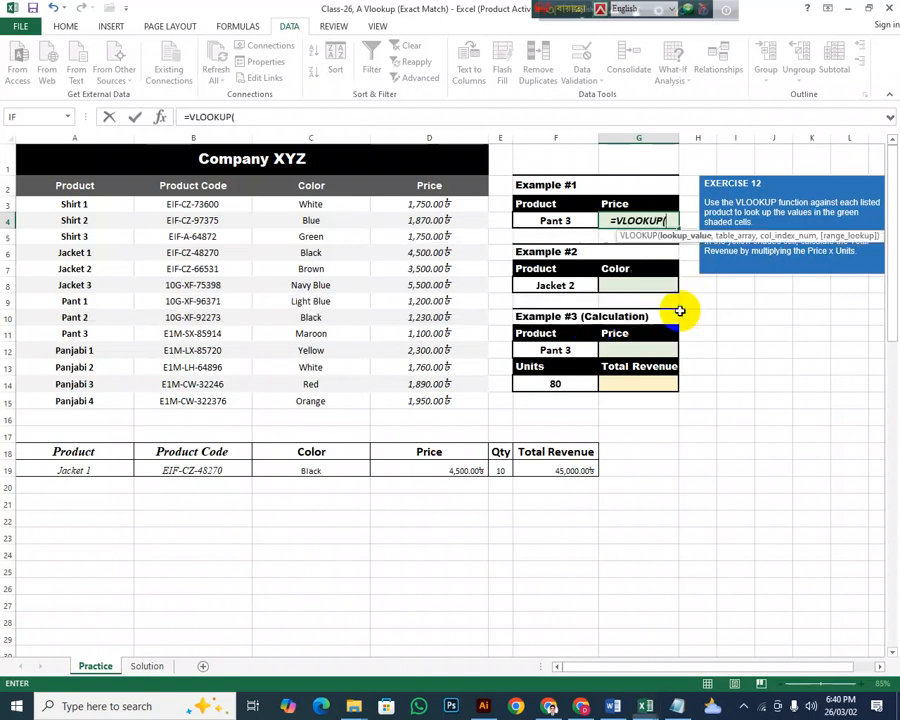
pyautogui.click(558, 221)
pyautogui.write(',')
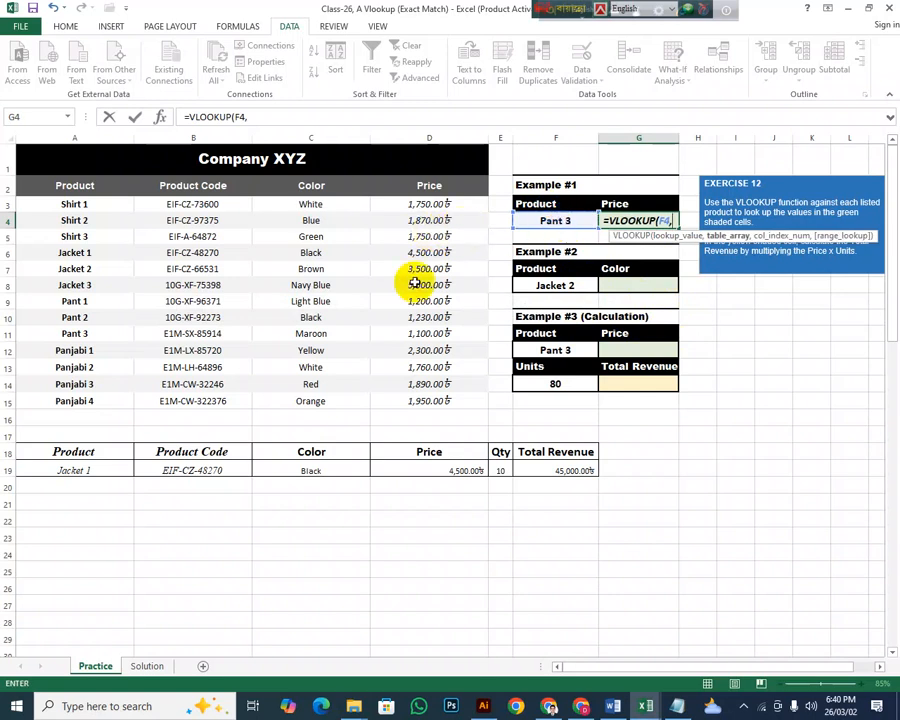
pyautogui.moveTo(55, 188); pyautogui.dragTo(446, 402)
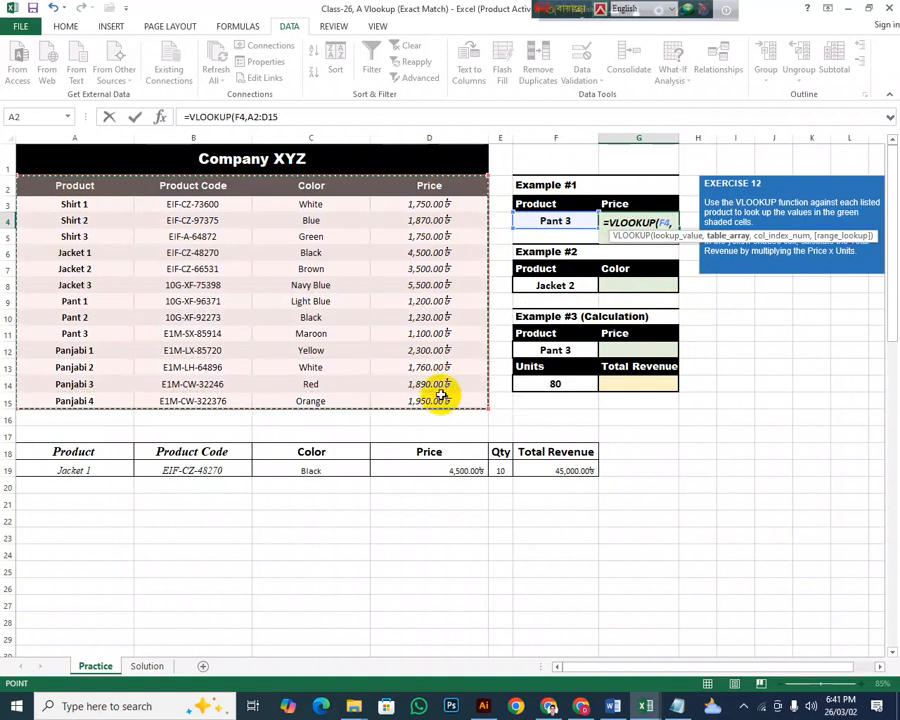
pyautogui.write(',')
pyautogui.press('BackSpace')
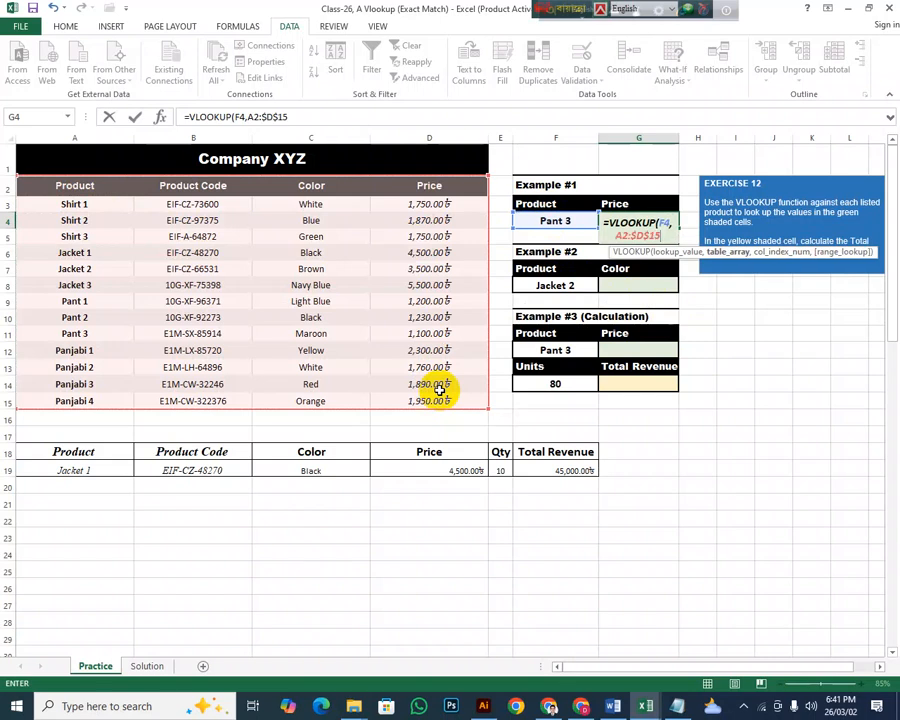
pyautogui.write(',')
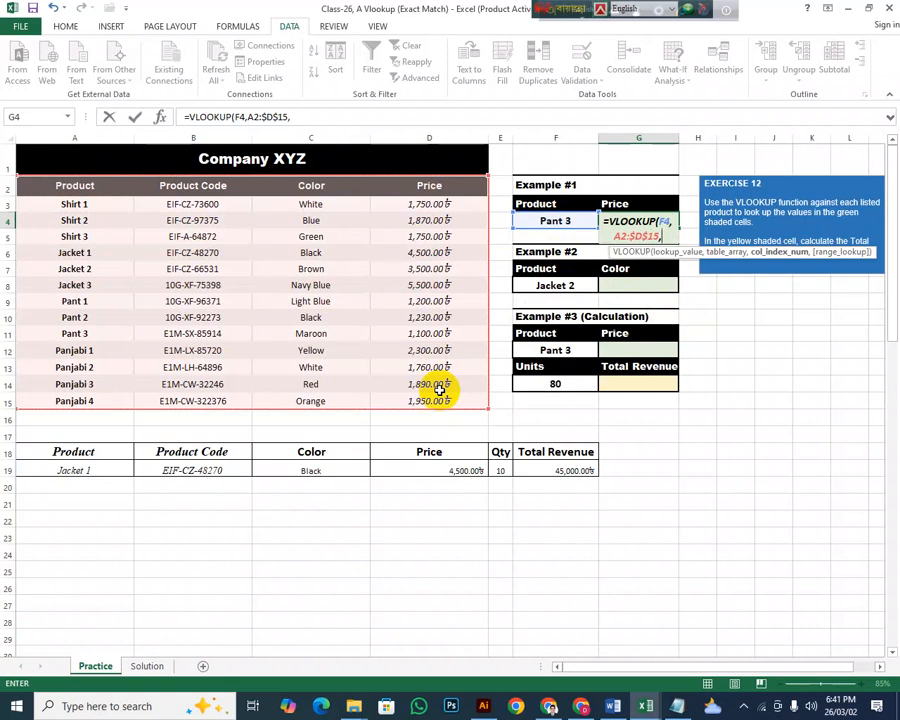
pyautogui.write('4,')
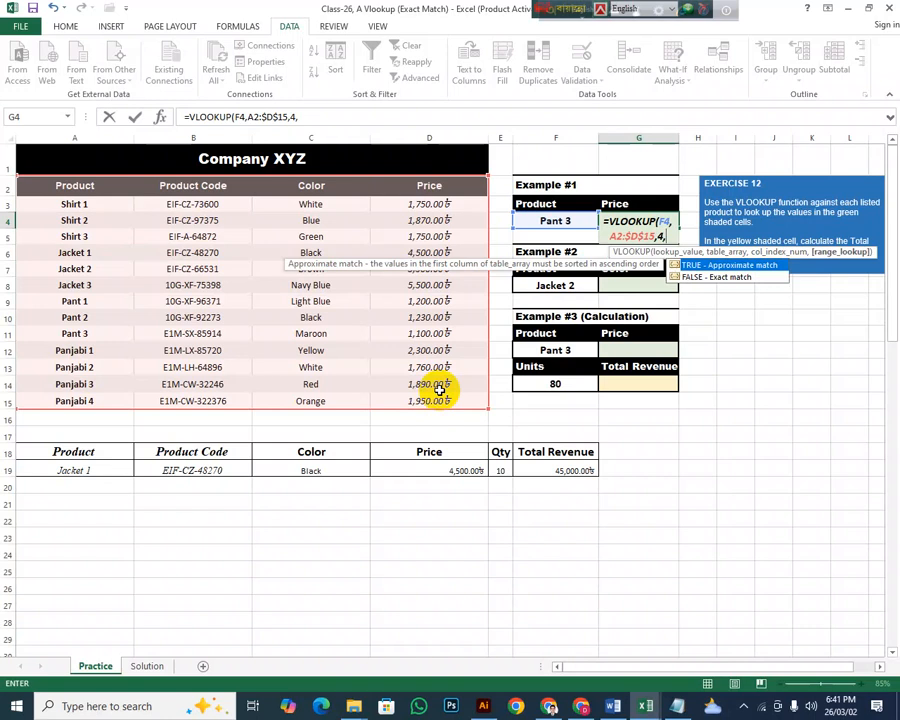
pyautogui.write('0')
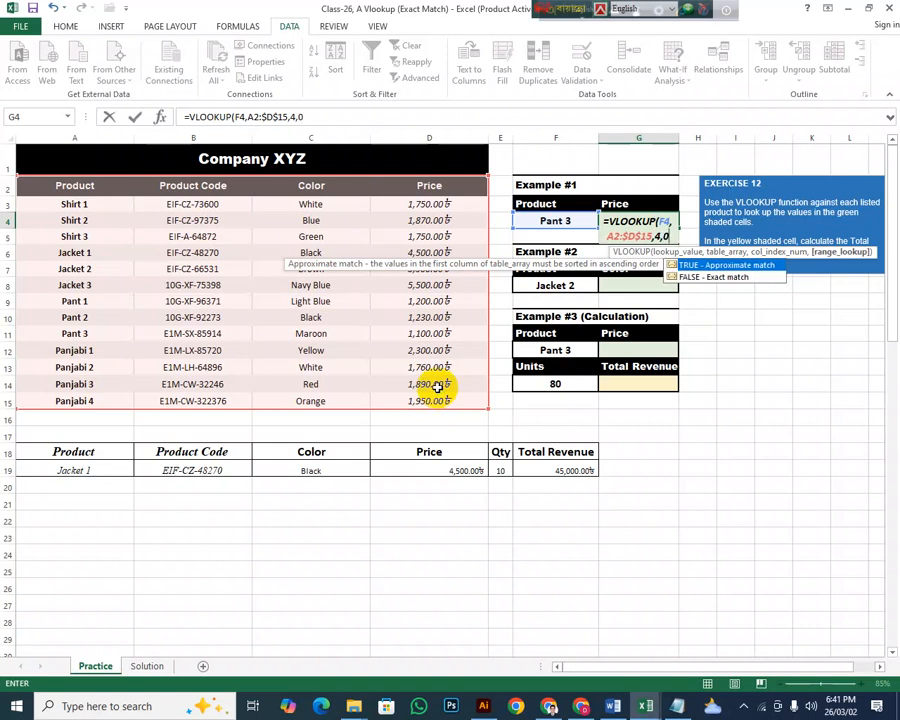
pyautogui.write(')')
pyautogui.press('Return')
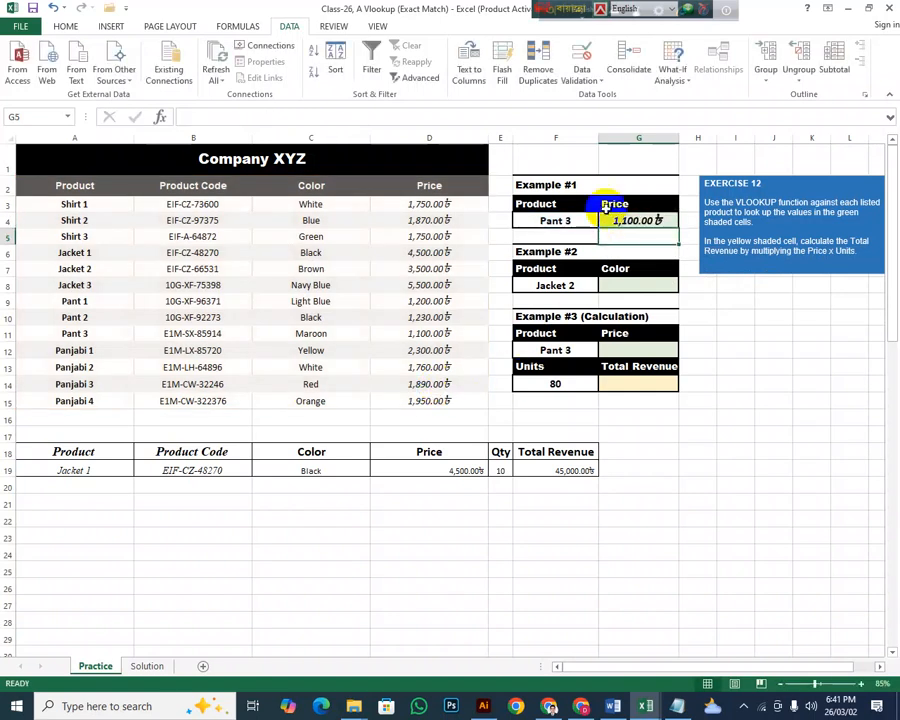
pyautogui.click(640, 220)
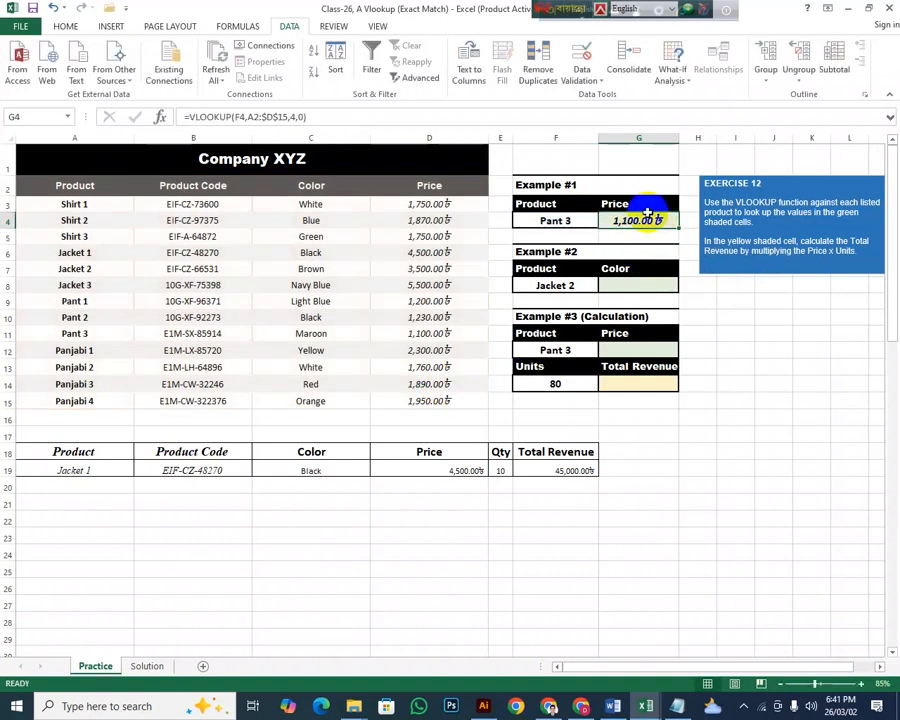
# Step: Begin a VLOOKUP formula in cell G8 for the Example #2 Color, with F8 as the lookup value
pyautogui.click(623, 284)
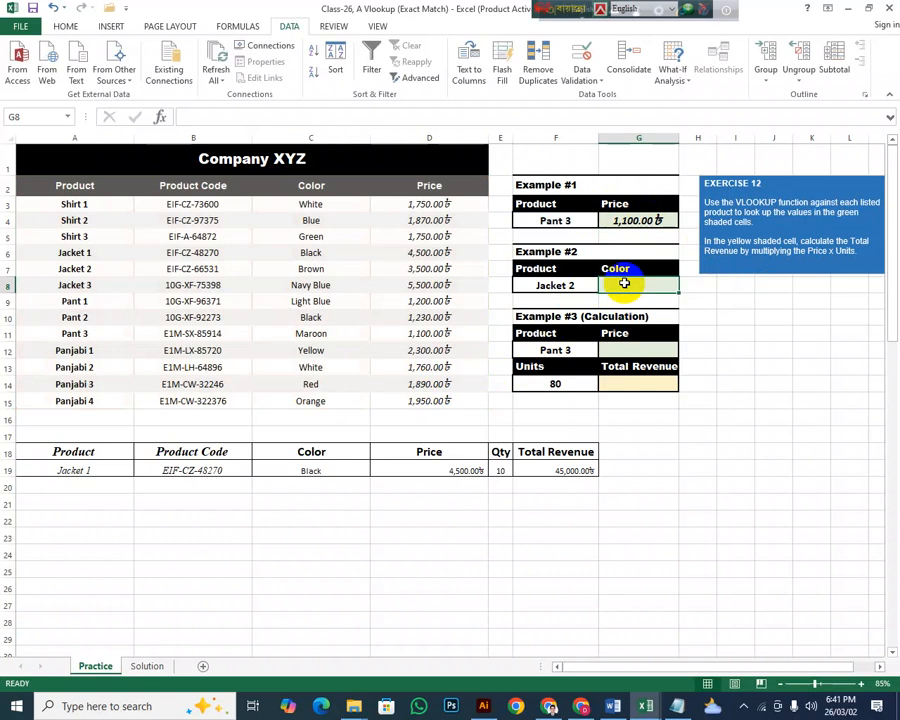
pyautogui.write('=')
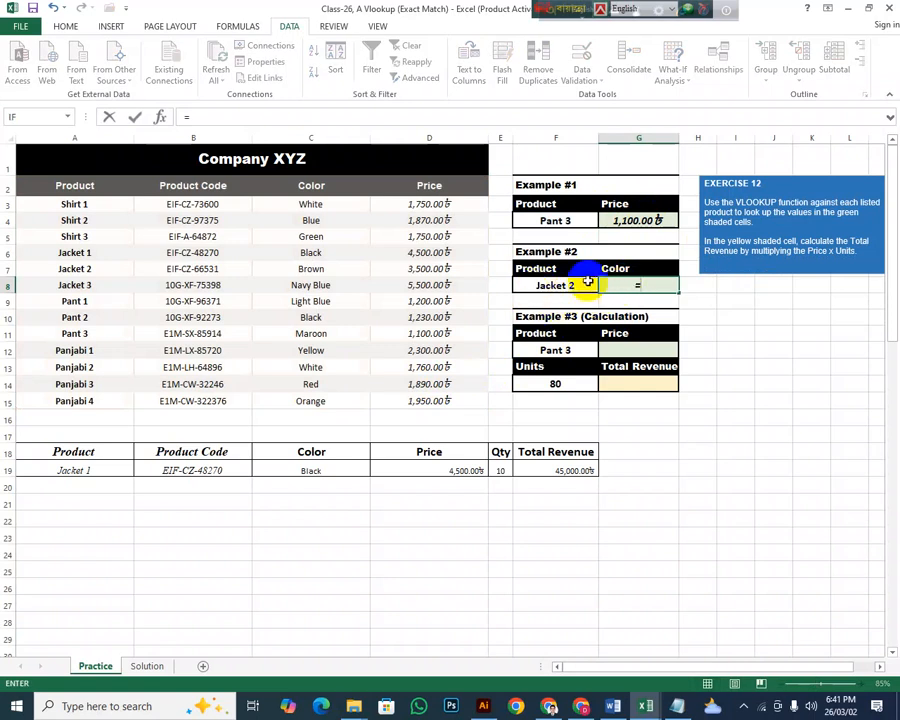
pyautogui.click(567, 285)
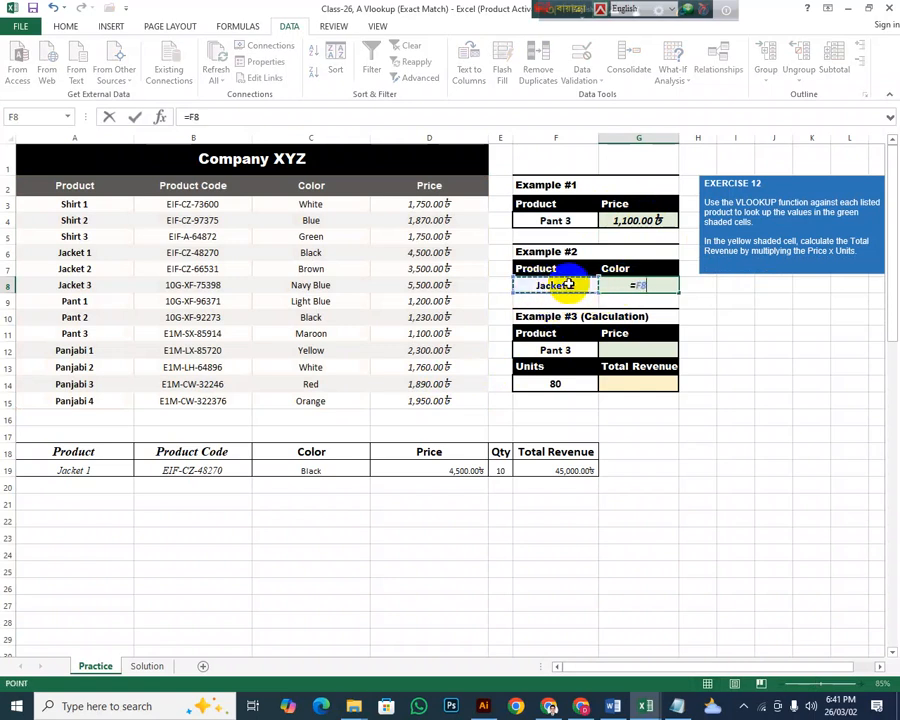
pyautogui.press('BackSpace')
pyautogui.press('BackSpace')
pyautogui.write('v')
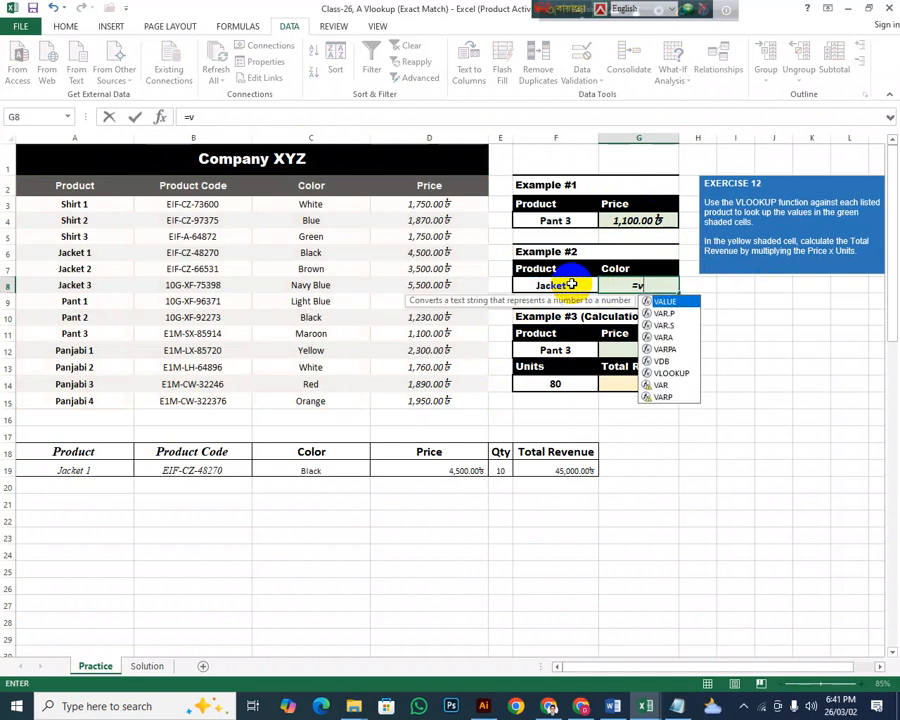
pyautogui.doubleClick(671, 373)
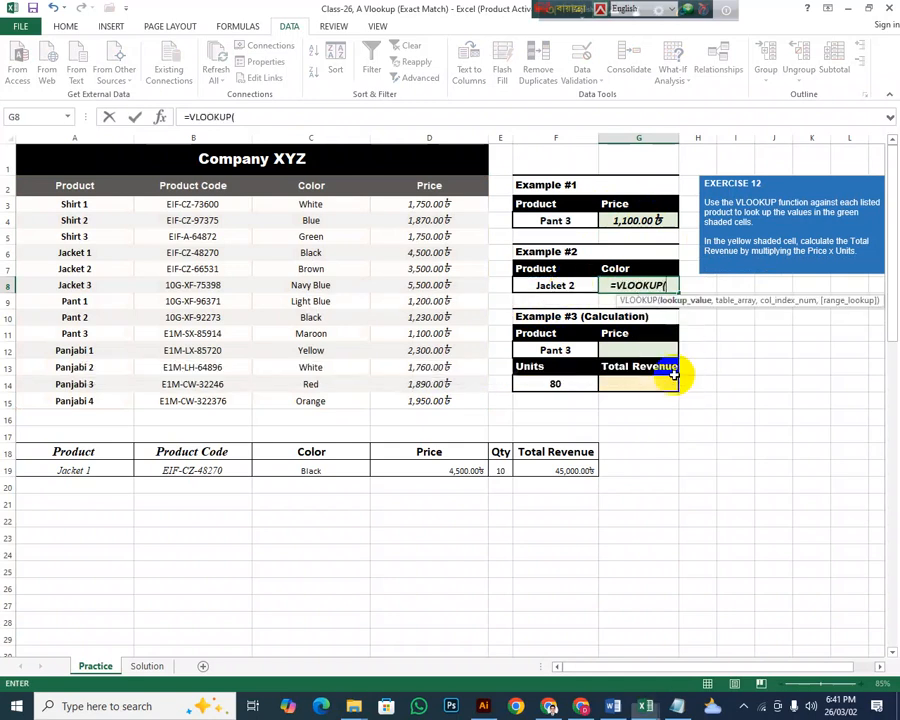
pyautogui.click(542, 286)
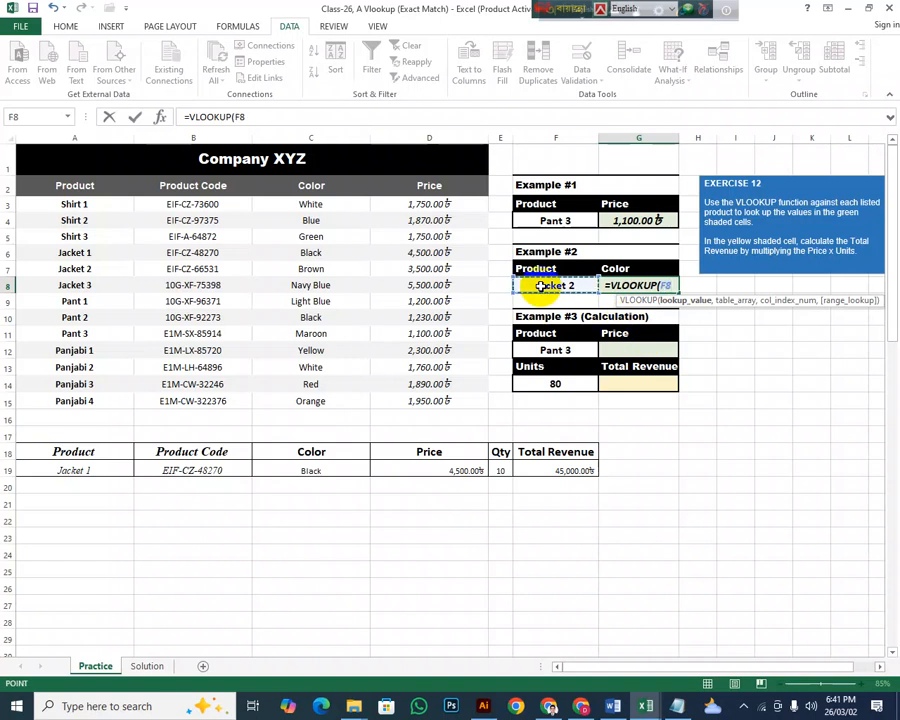
pyautogui.write(',')
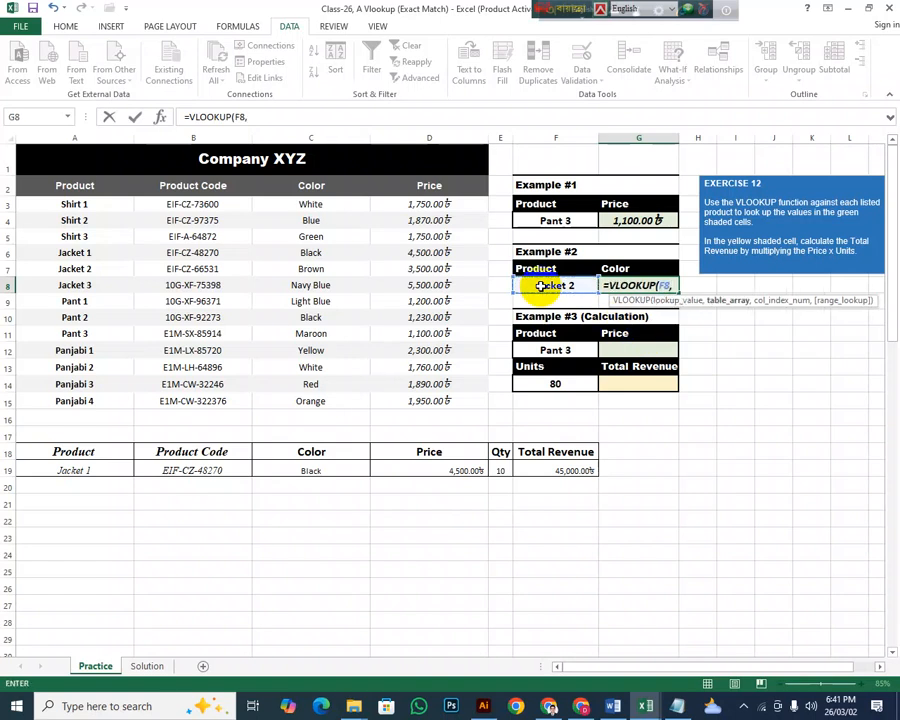
pyautogui.moveTo(66, 180); pyautogui.dragTo(430, 400)
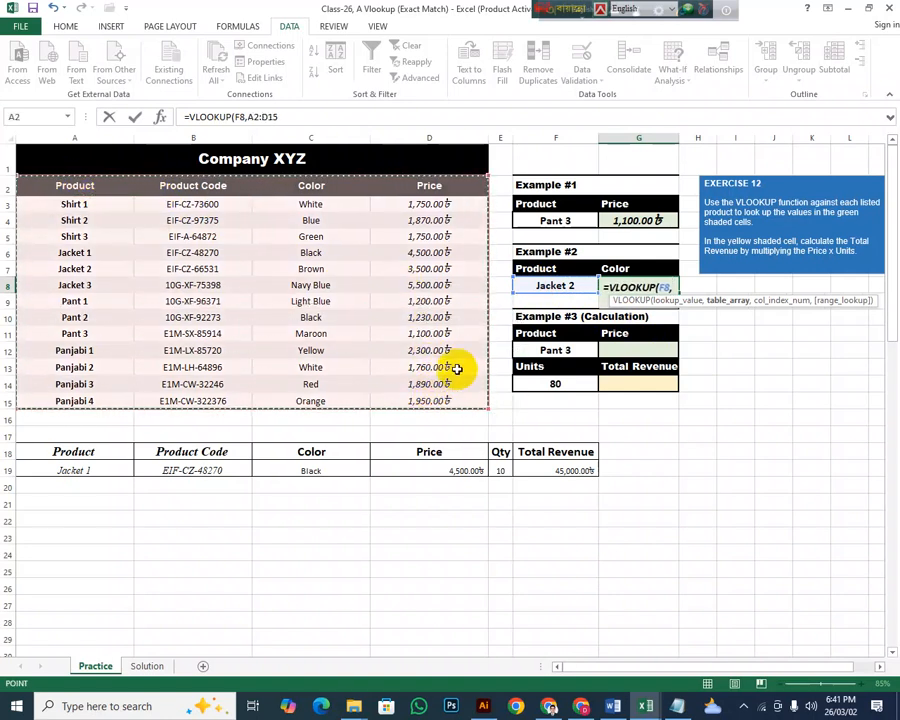
pyautogui.press('F4')
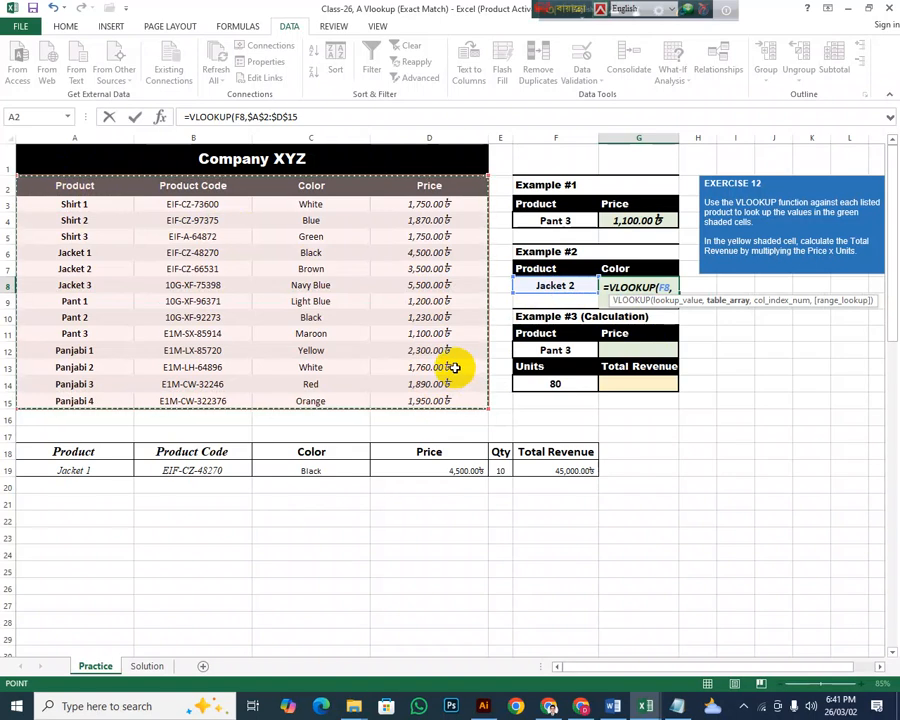
pyautogui.write(',')
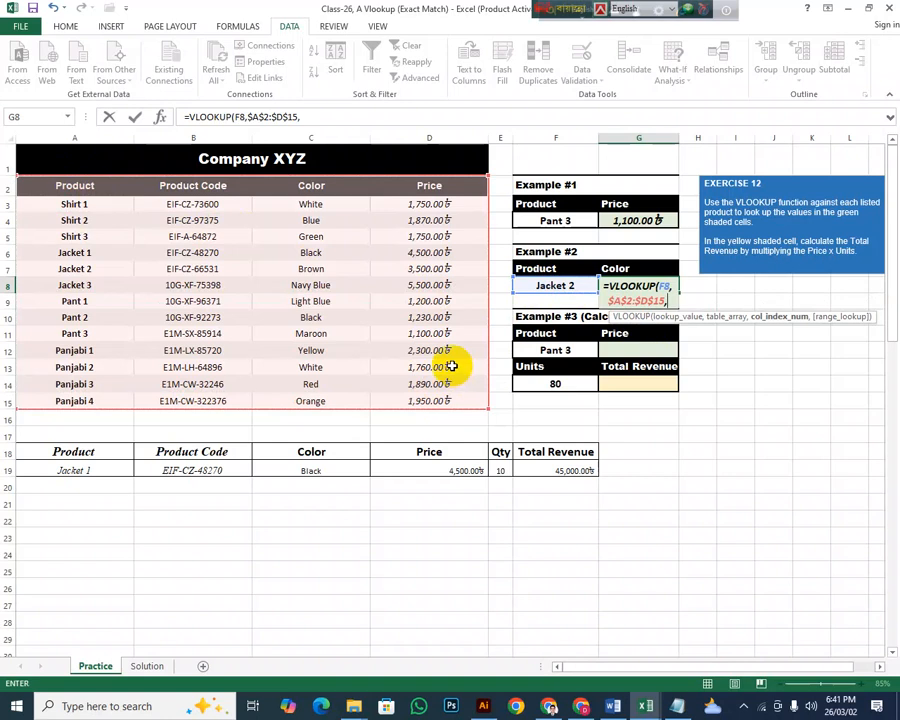
pyautogui.moveTo(46, 182); pyautogui.dragTo(305, 404)
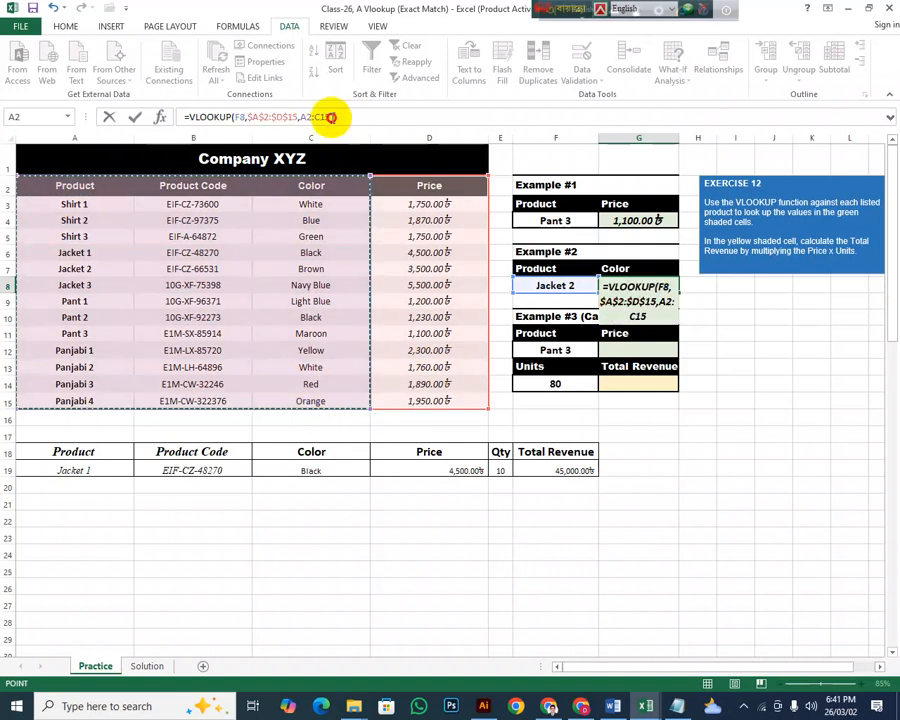
pyautogui.moveTo(331, 117); pyautogui.dragTo(297, 117)
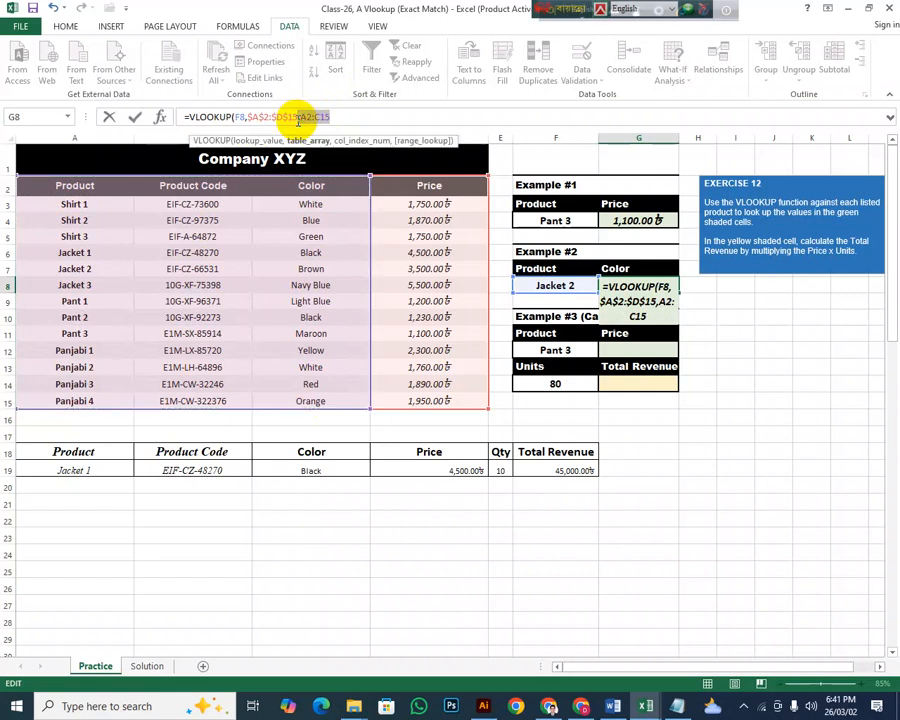
pyautogui.press('BackSpace')
pyautogui.press('BackSpace')
pyautogui.press('BackSpace')
pyautogui.moveTo(292, 117); pyautogui.dragTo(256, 117)
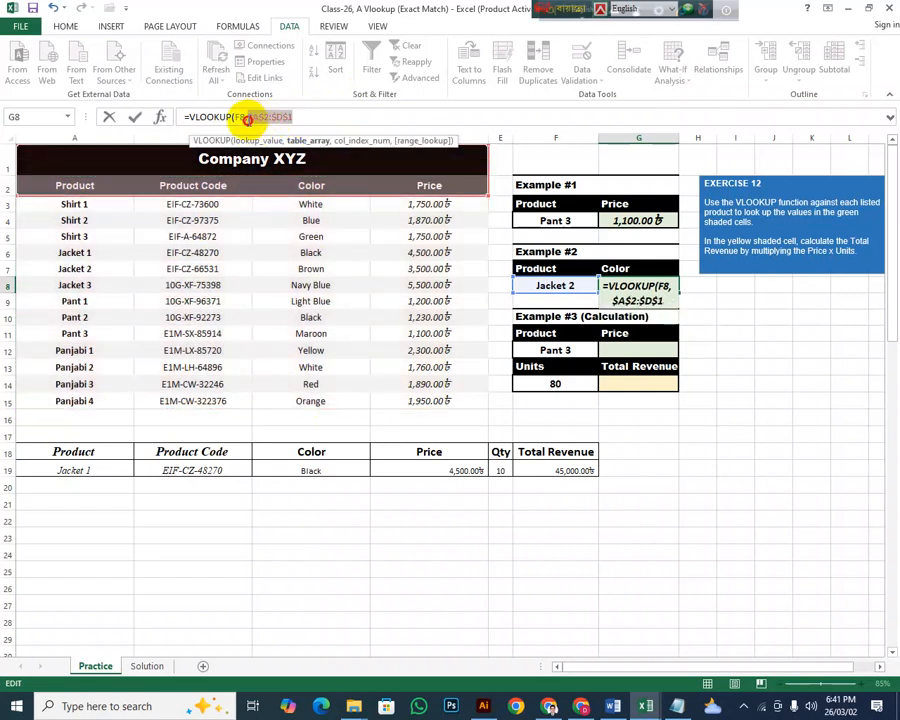
pyautogui.press('BackSpace')
# Step: Complete the G8 formula as =VLOOKUP(F8,$A$2:$C$15,3,0) to look up the Example #2 product's Color
pyautogui.moveTo(90, 191); pyautogui.dragTo(337, 396)
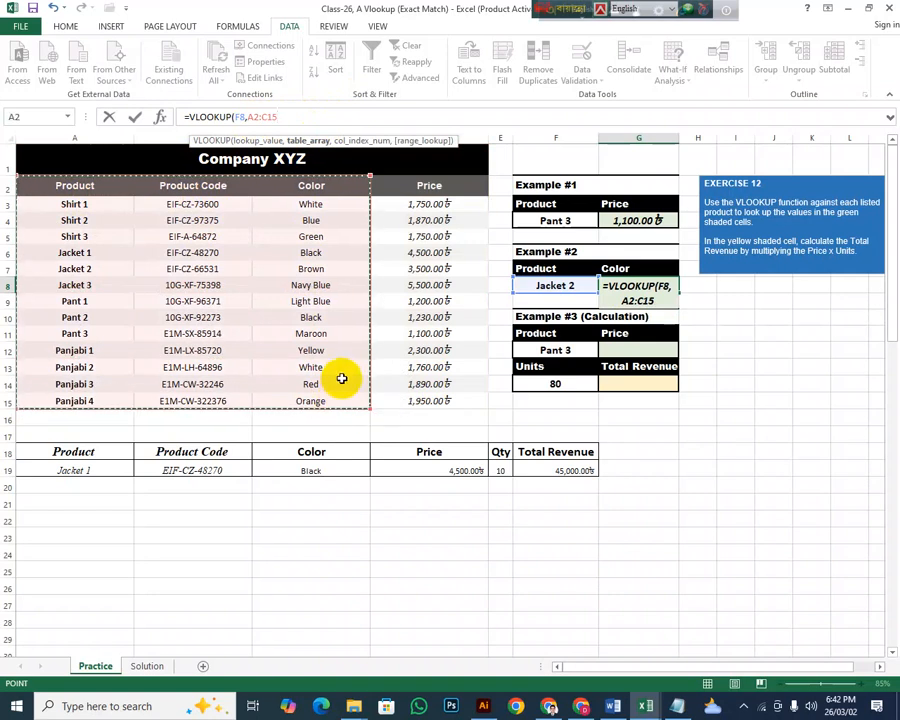
pyautogui.press('F4')
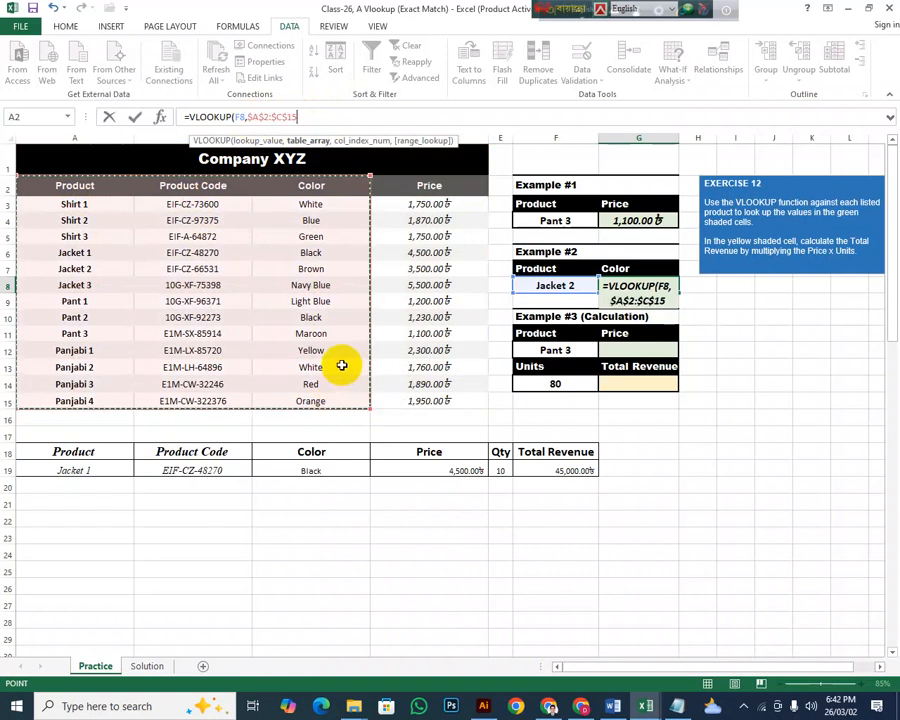
pyautogui.write(',')
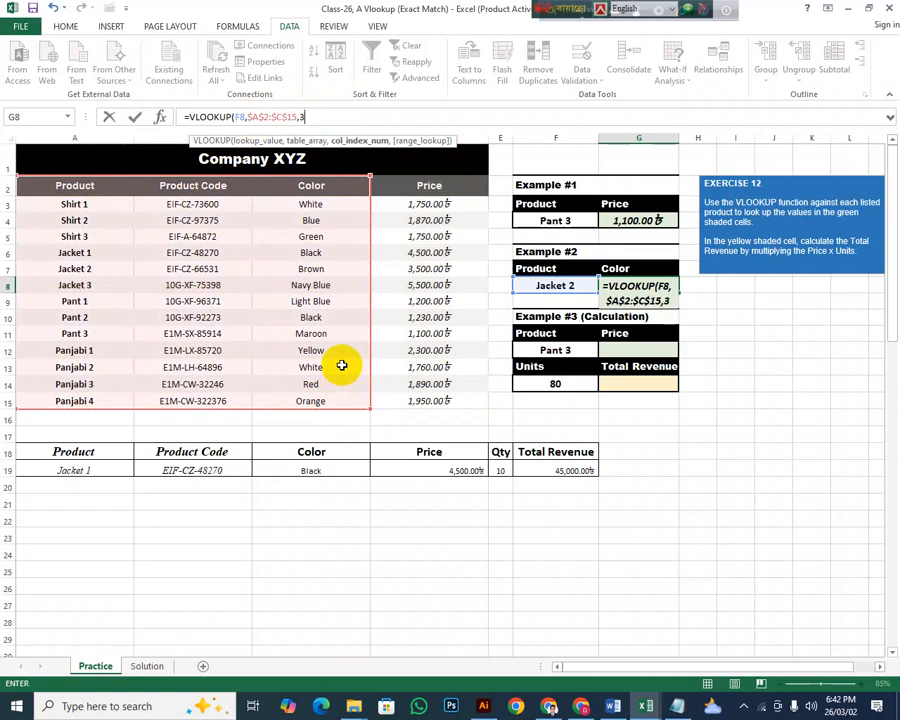
pyautogui.write('3,')
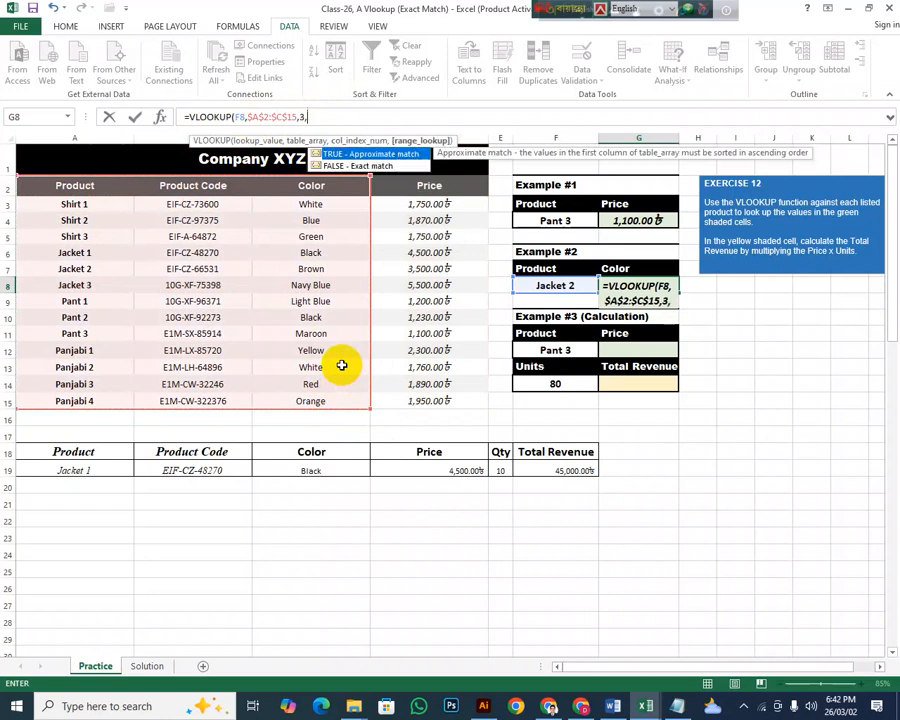
pyautogui.write('0')
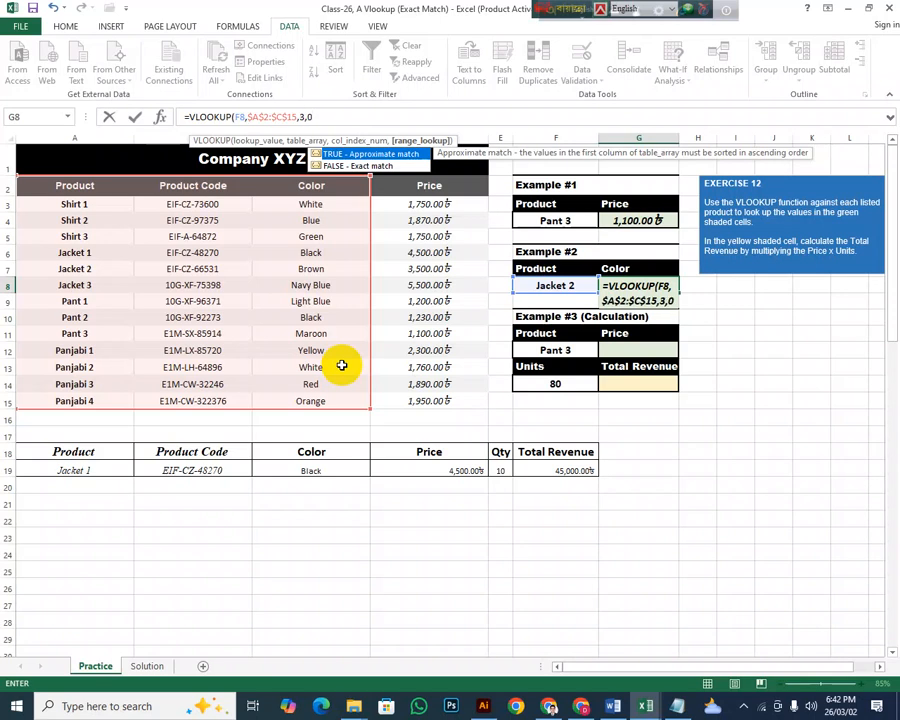
pyautogui.write(')')
pyautogui.press('Return')
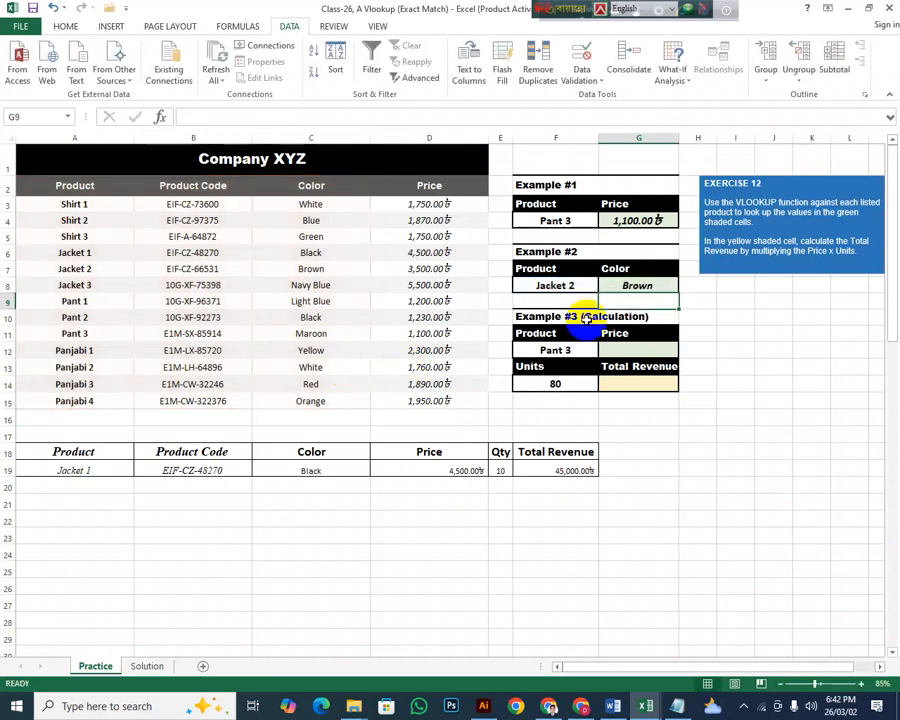
# Step: Begin a VLOOKUP formula in cell G12 for the Example #3 Price, with F12 as the lookup value
pyautogui.click(620, 350)
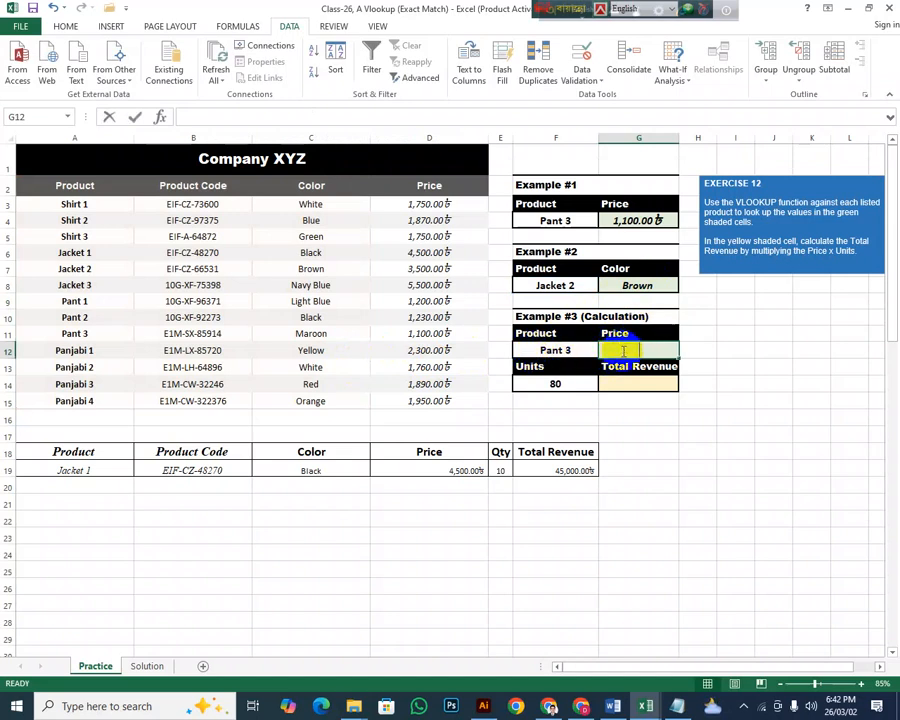
pyautogui.write('=')
pyautogui.click(568, 349)
pyautogui.press('BackSpace')
pyautogui.press('BackSpace')
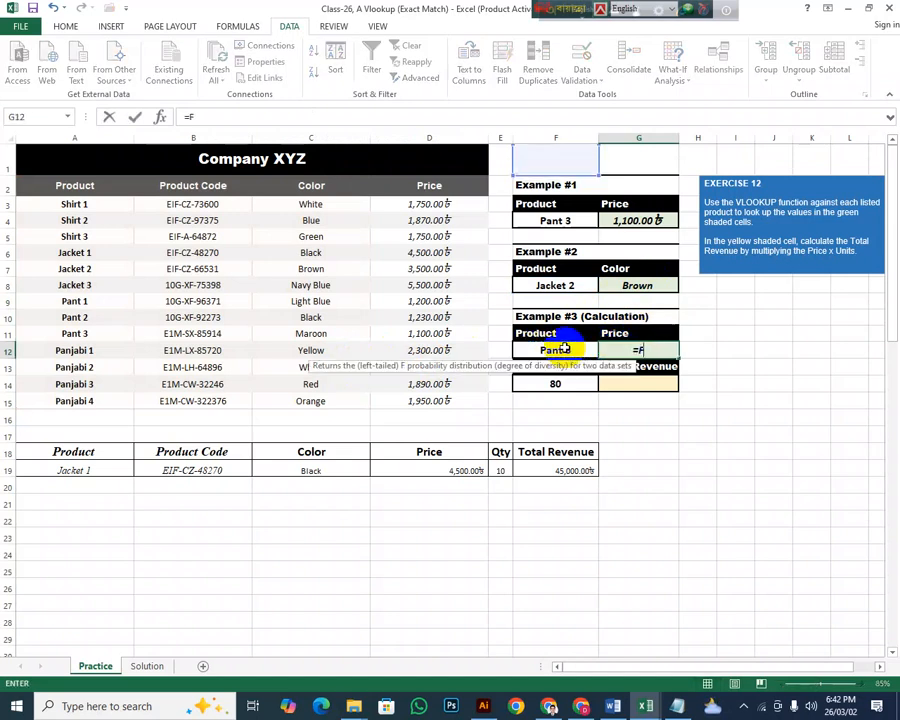
pyautogui.press('BackSpace')
pyautogui.write('v')
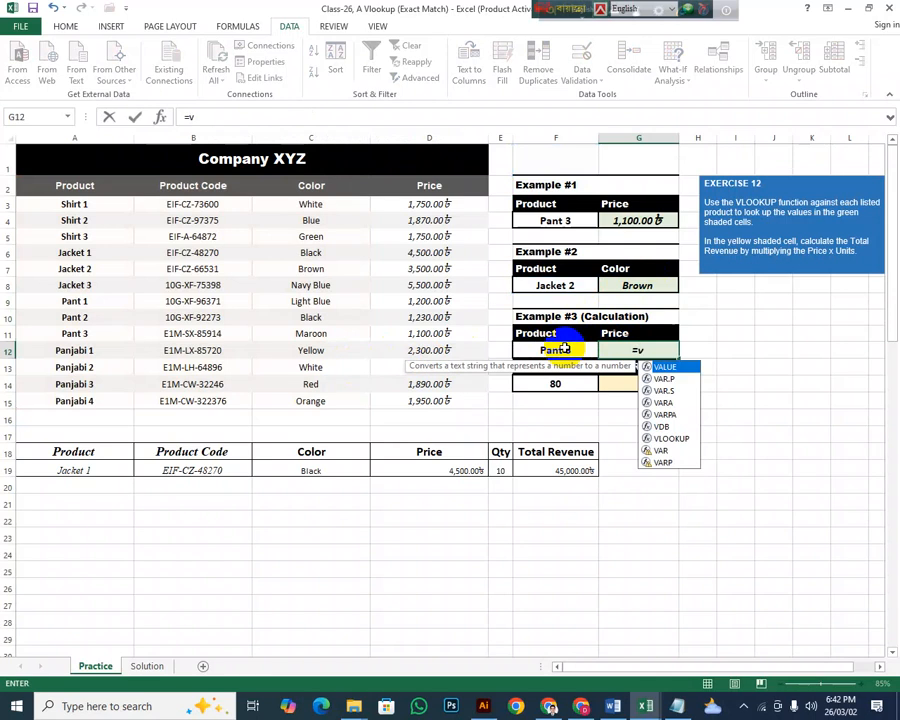
pyautogui.doubleClick(672, 438)
pyautogui.click(545, 349)
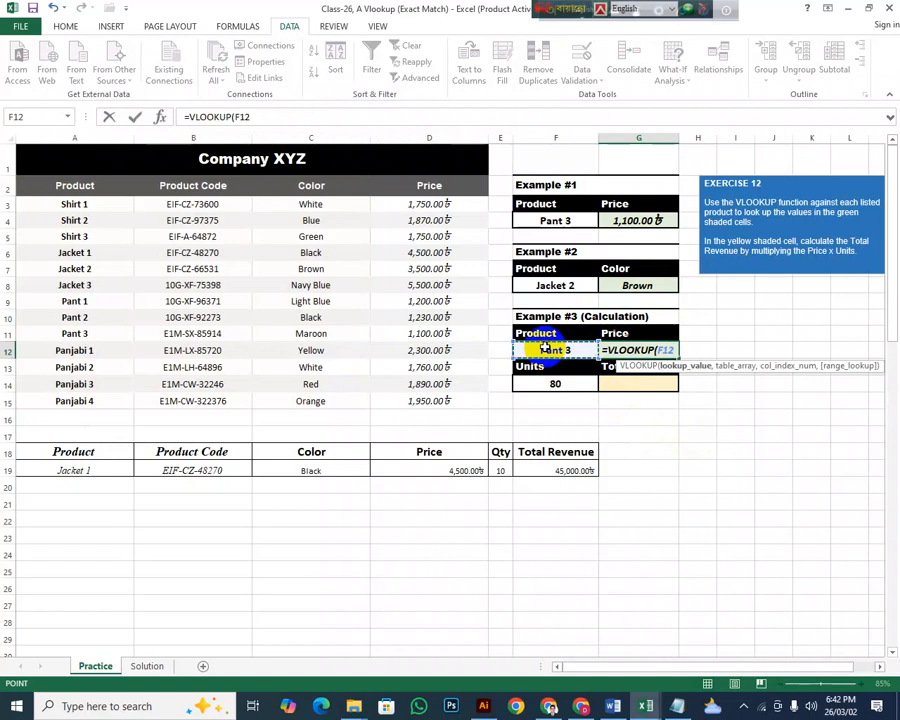
# Step: Complete the G12 formula as =VLOOKUP(F12,A2:$D$15,4,0) to look up the Example #3 product's Price
pyautogui.write(',')
pyautogui.moveTo(60, 183); pyautogui.dragTo(428, 394)
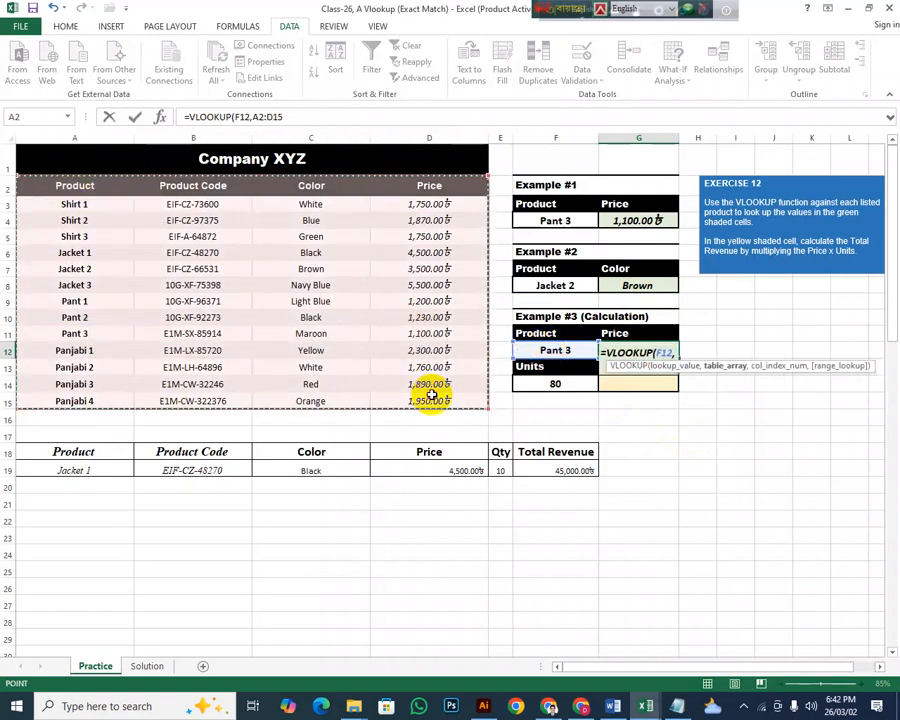
pyautogui.click(287, 116)
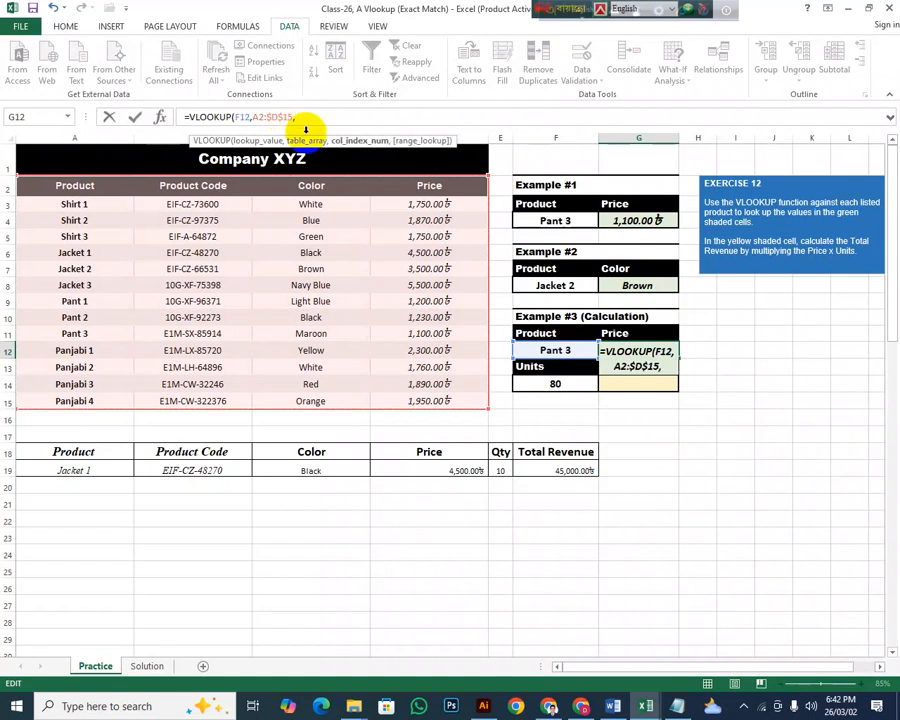
pyautogui.write(',')
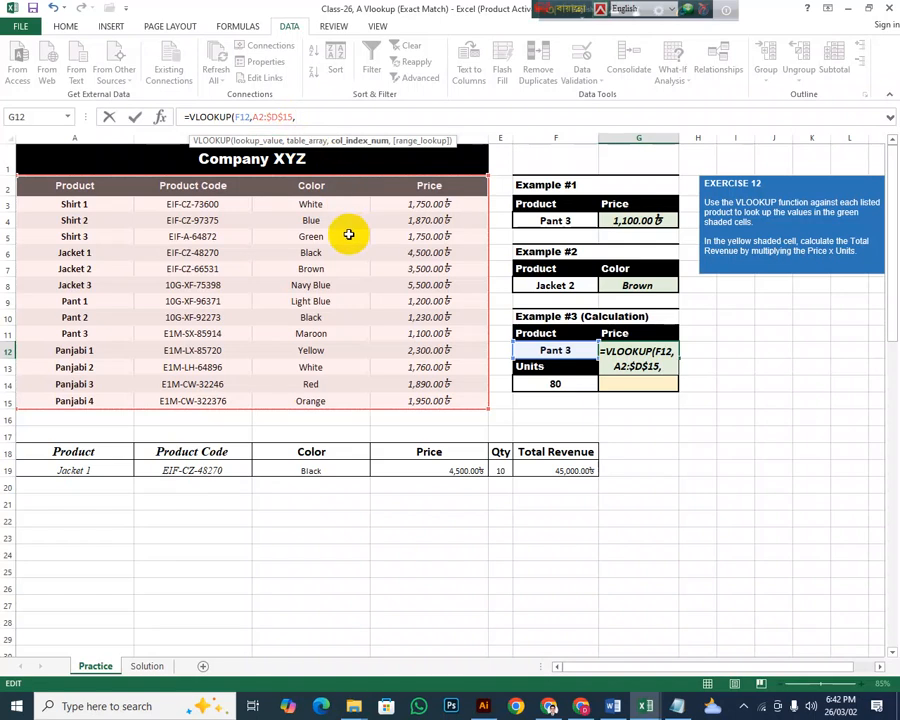
pyautogui.write('4,0)')
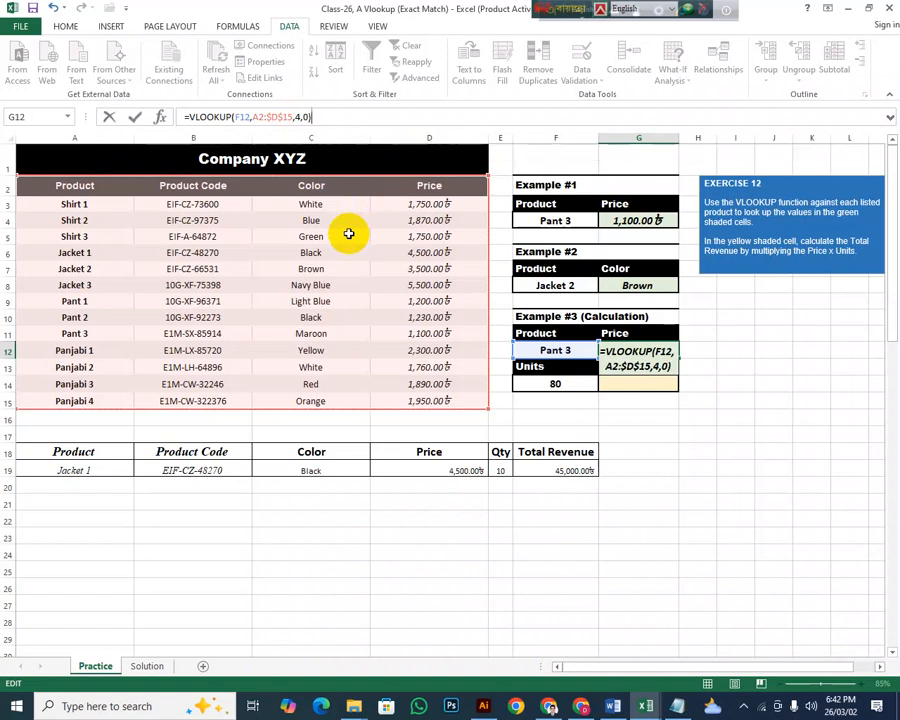
pyautogui.press('Return')
# Step: Enter =G12*F14 in cell G14 to calculate the Example #3 Total Revenue from Price and Units
pyautogui.click(618, 405)
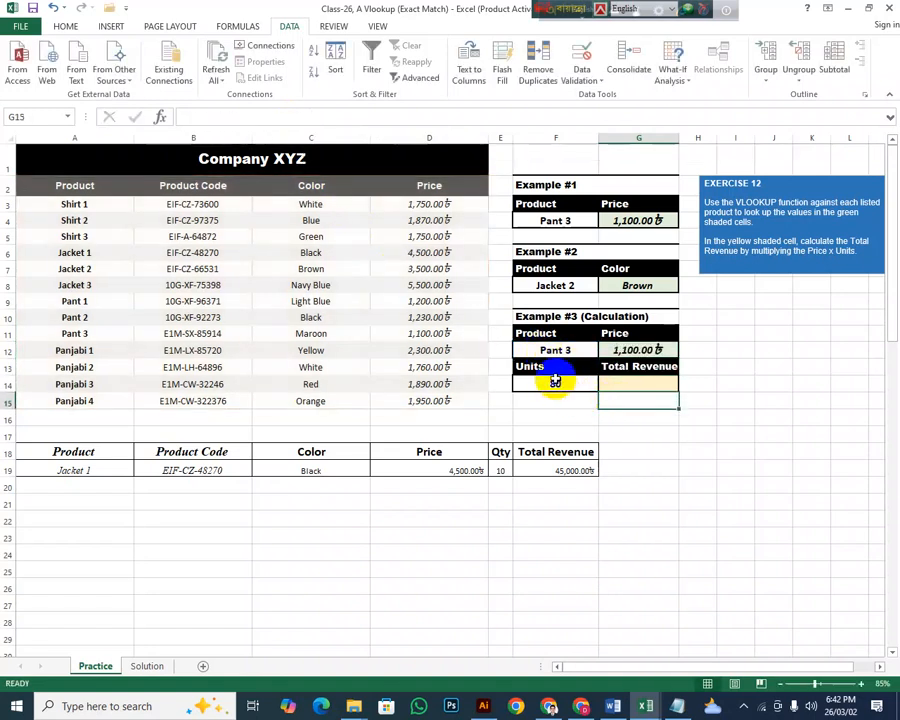
pyautogui.click(558, 383)
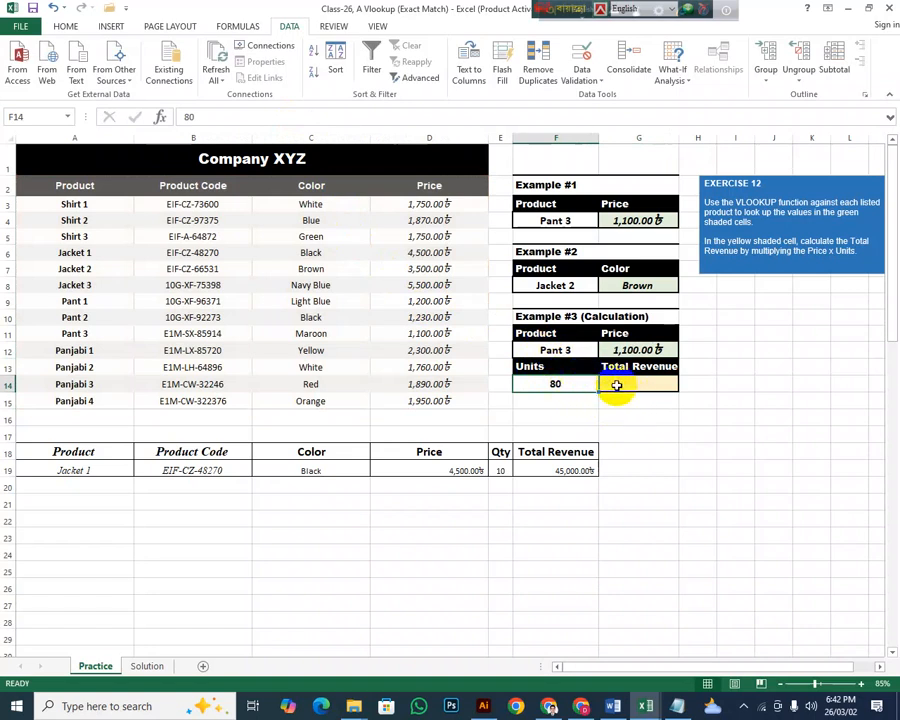
pyautogui.click(618, 383)
pyautogui.write('=')
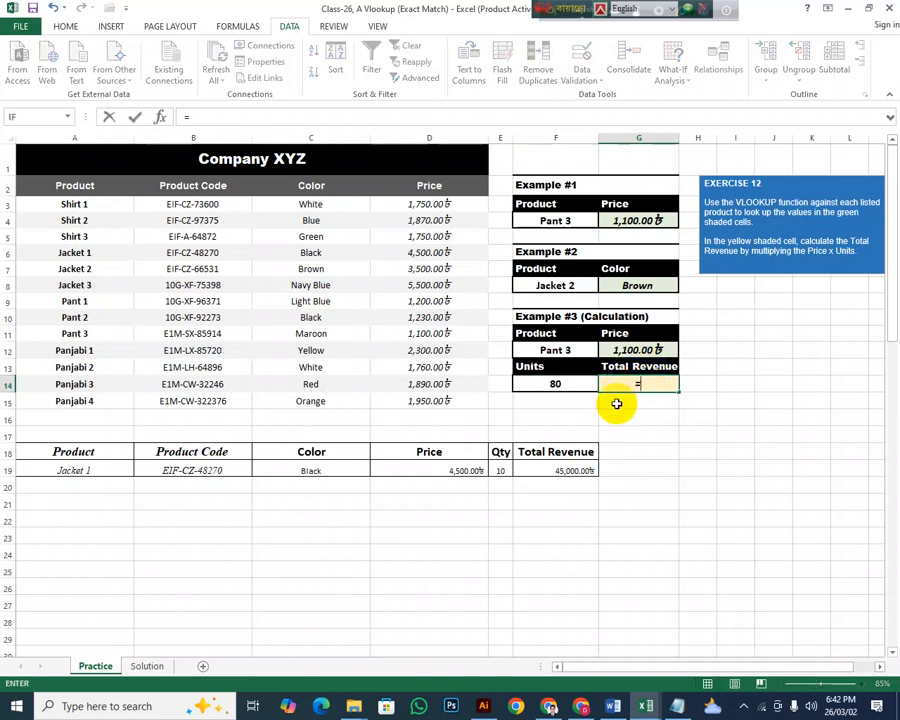
pyautogui.click(556, 383)
pyautogui.click(636, 350)
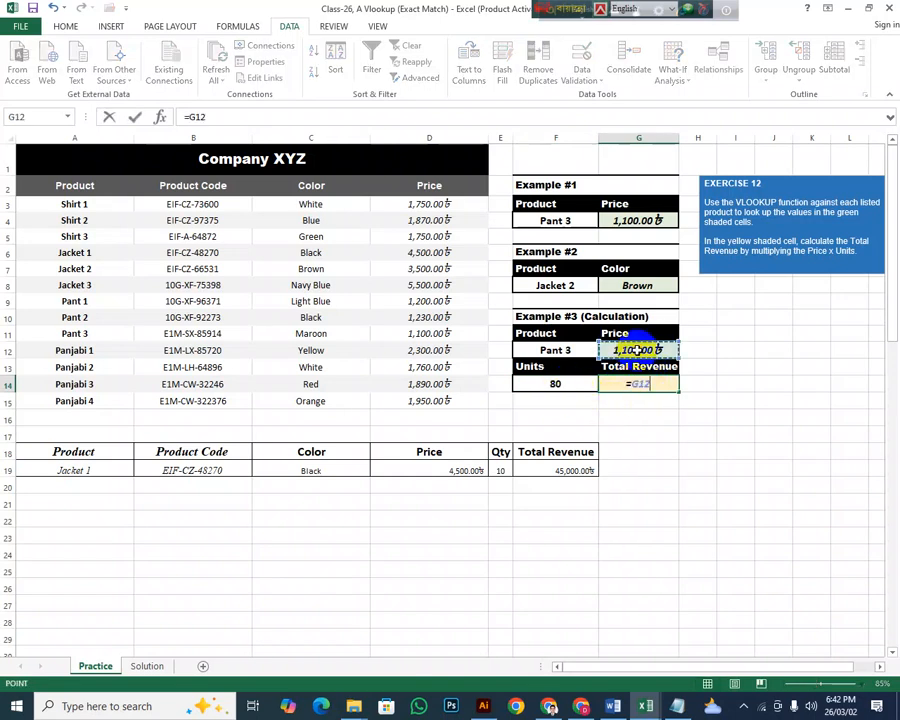
pyautogui.write('*')
pyautogui.click(566, 385)
pyautogui.press('Return')
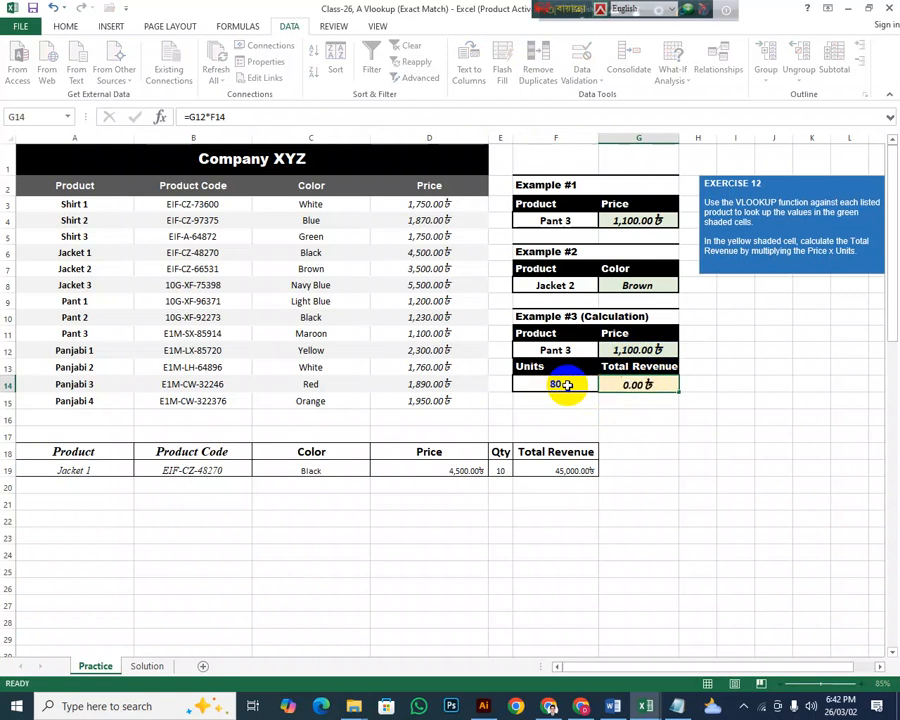
pyautogui.click(636, 466)
pyautogui.click(443, 431)
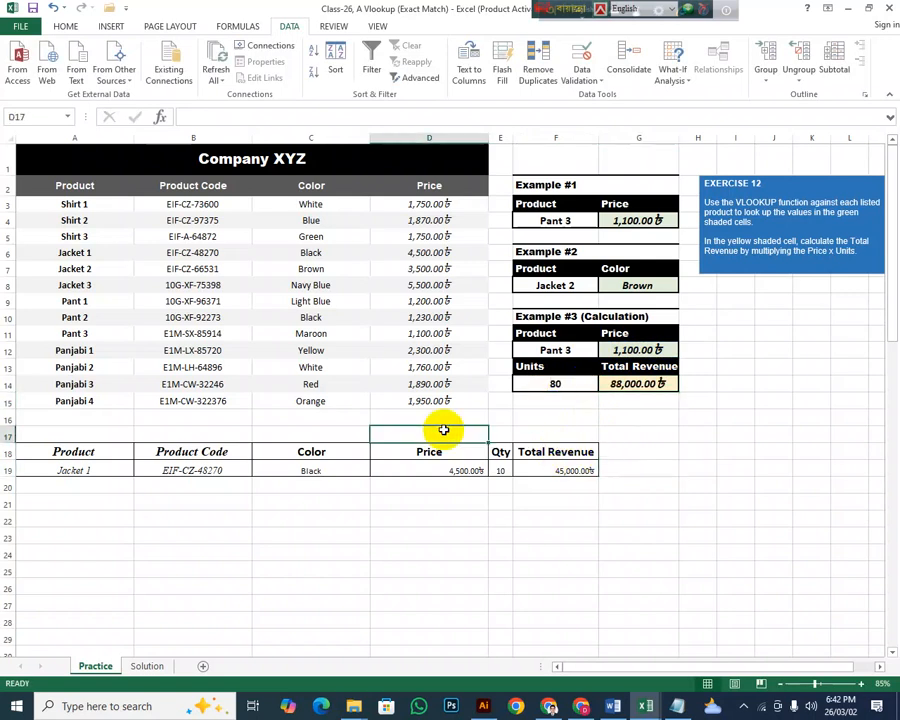